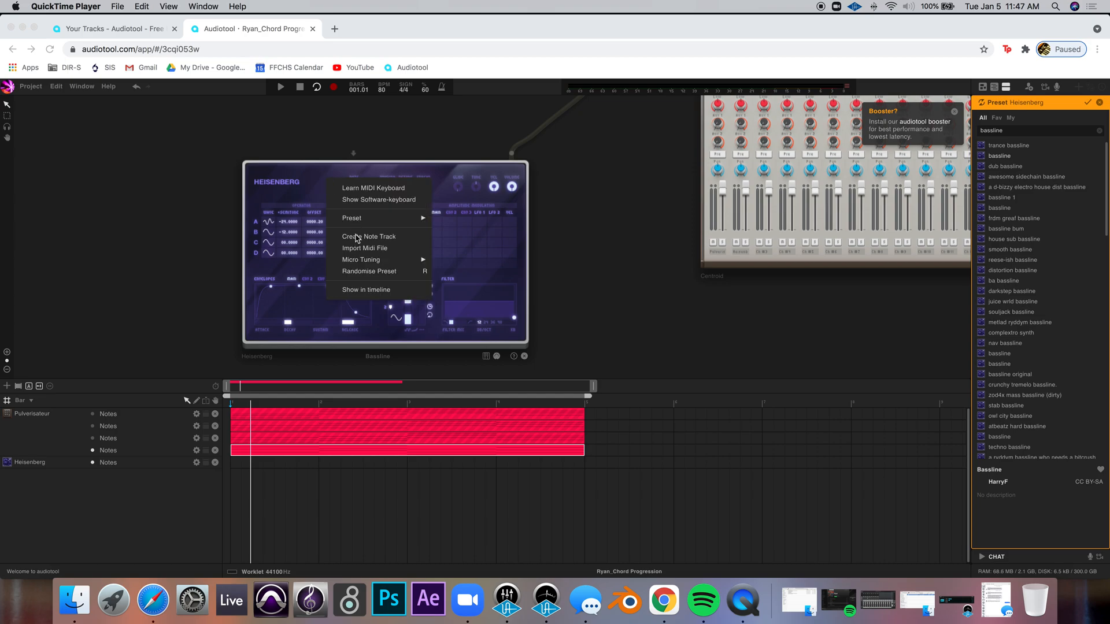
Create three additional note tracks for the Heisenberg synthesizer
{"action": "left_click", "coordinate": [356, 238]}
{"action": "left_click", "coordinate": [356, 237]}
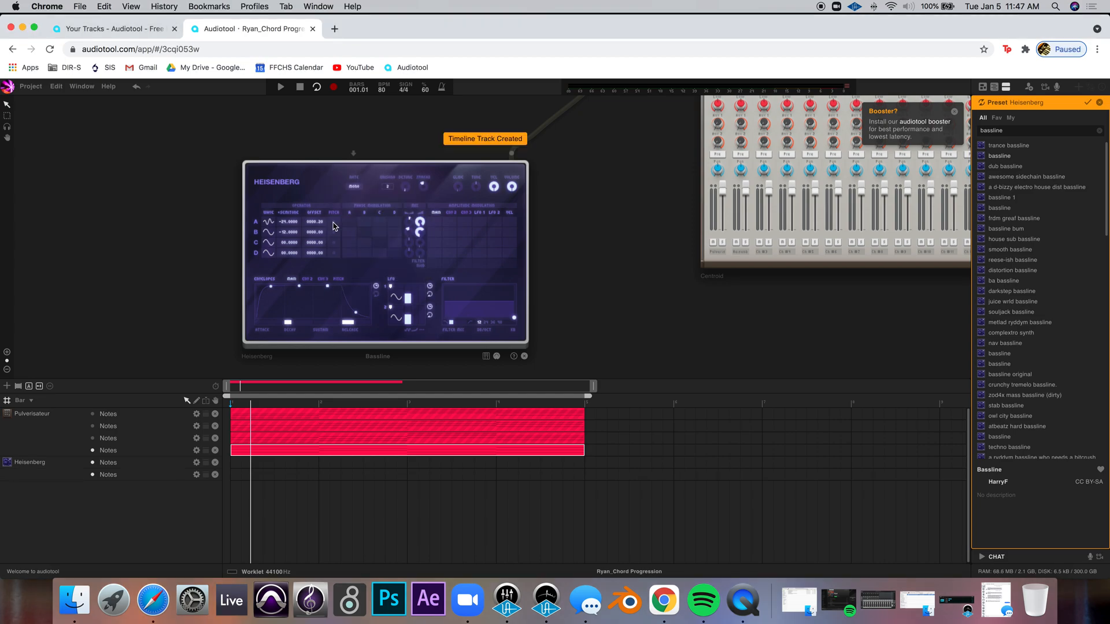
{"action": "right_click", "coordinate": [315, 179]}
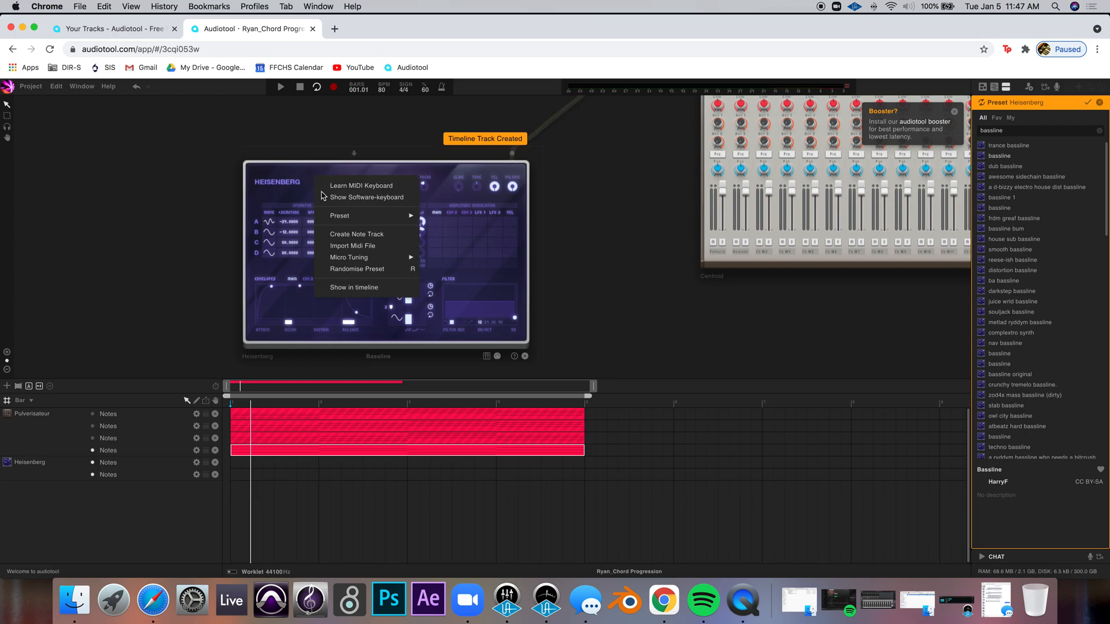
{"action": "left_click", "coordinate": [351, 236]}
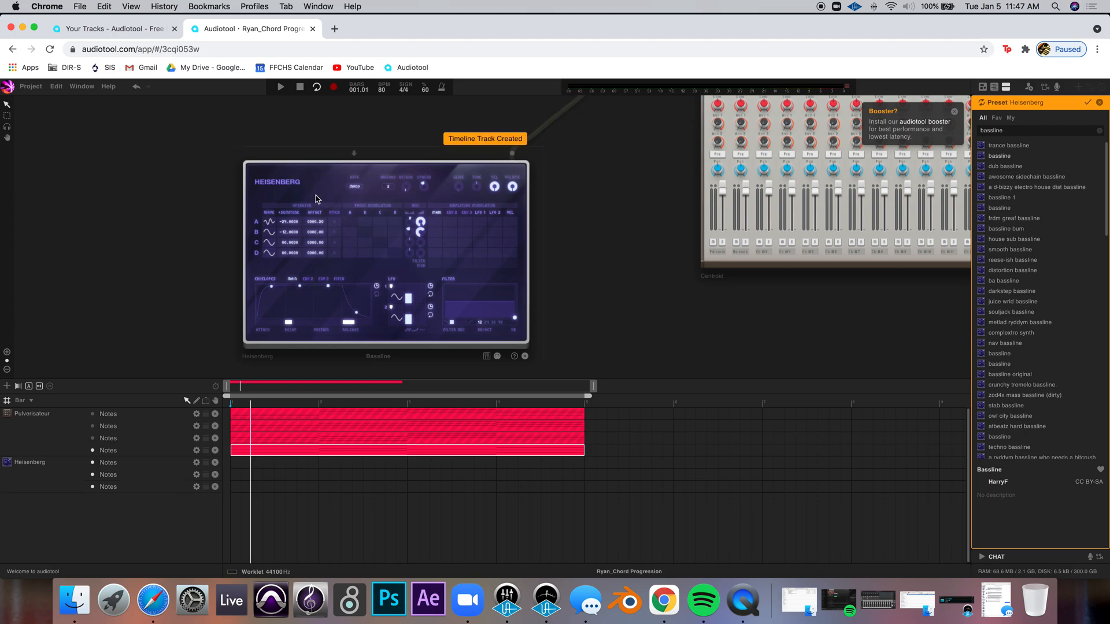
{"action": "right_click", "coordinate": [316, 184]}
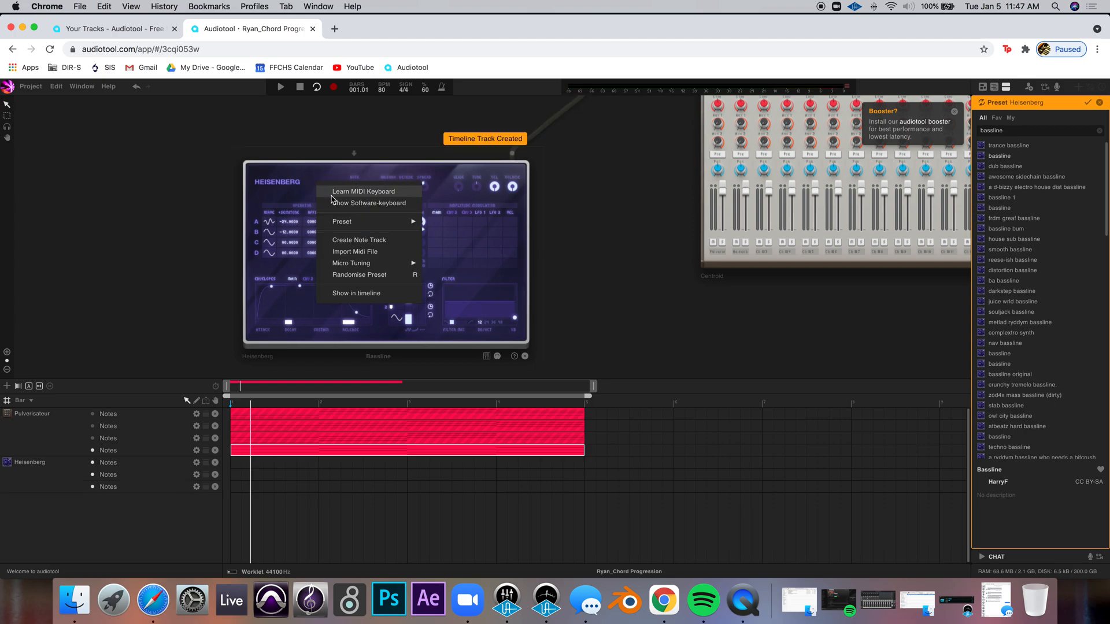
{"action": "left_click", "coordinate": [347, 241]}
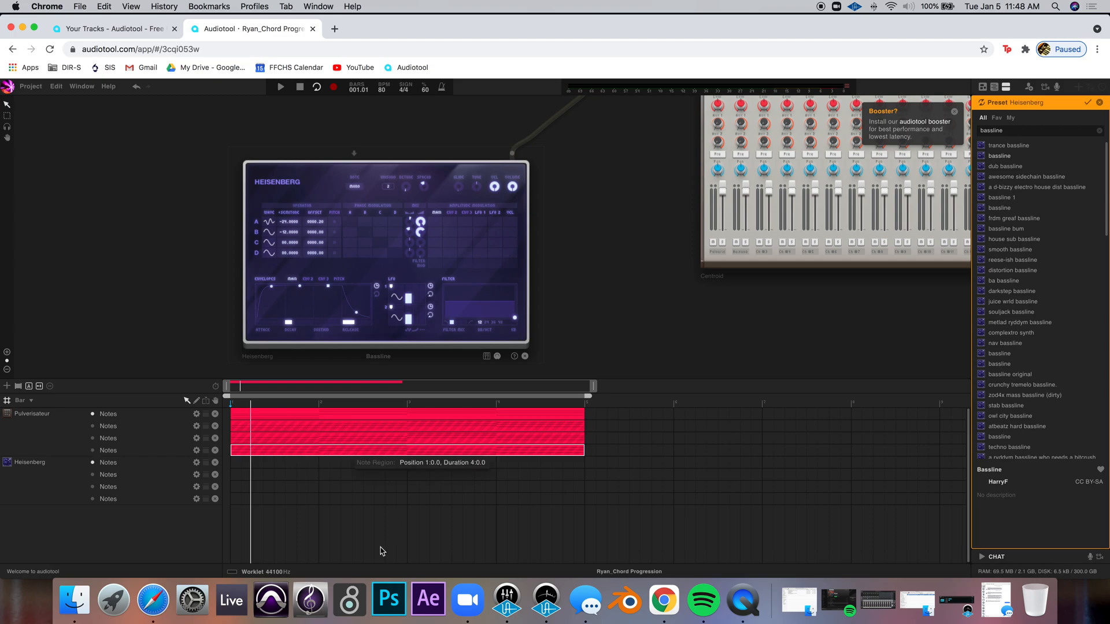
Review the assignment's setup and bass line instructions in the browser page
{"action": "left_click", "coordinate": [152, 600]}
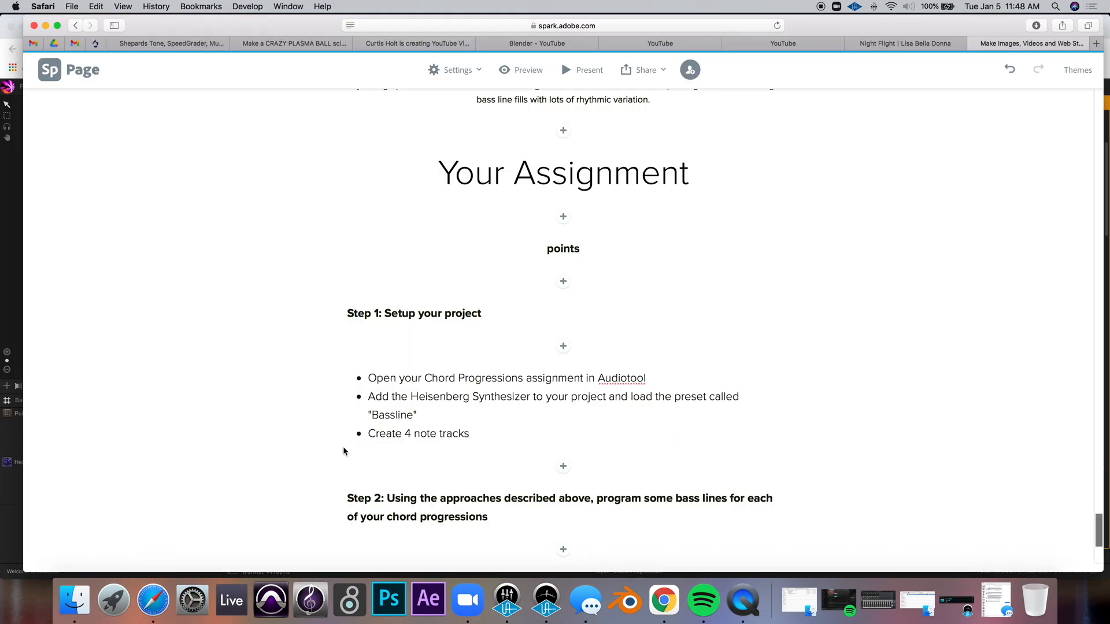
{"action": "scroll", "coordinate": [342, 451], "scroll_direction": "down", "scroll_amount": 5}
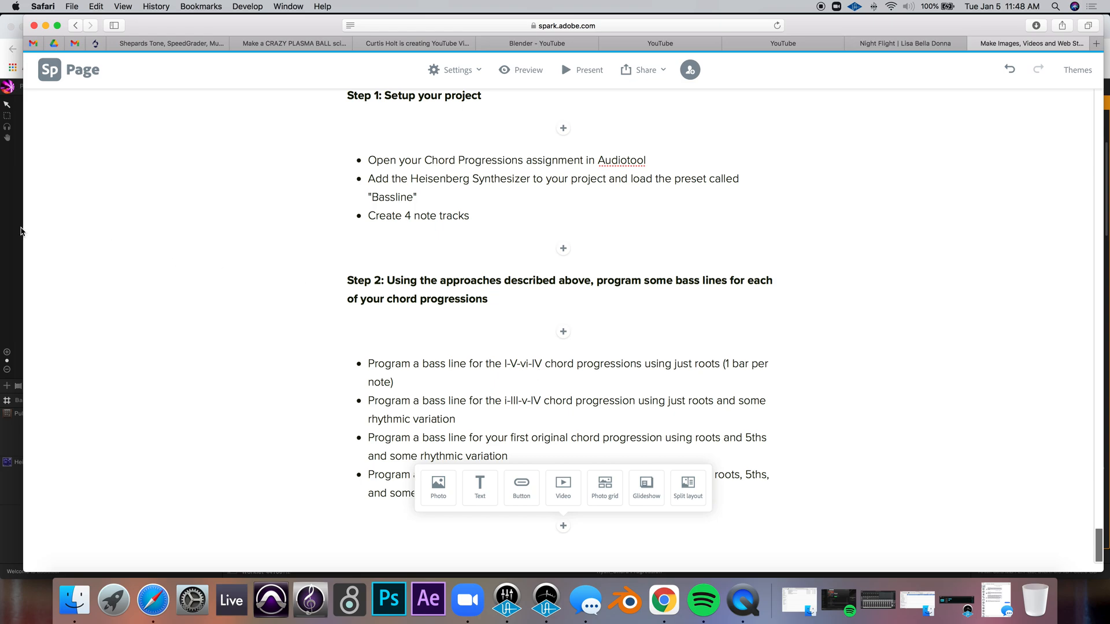
{"action": "left_click", "coordinate": [18, 235]}
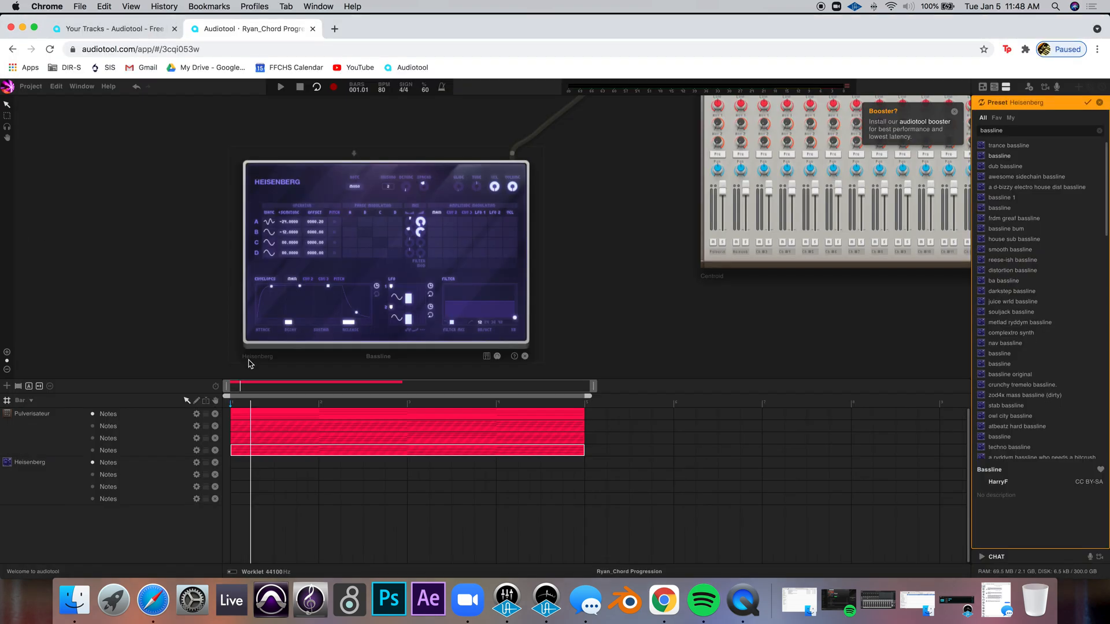
Open the first chord progression's note region on the Pulverisateur to examine its notes, then close it
{"action": "double_click", "coordinate": [259, 418]}
{"action": "scroll", "coordinate": [333, 494], "scroll_direction": "down", "scroll_amount": 1}
{"action": "scroll", "coordinate": [333, 494], "scroll_direction": "down", "scroll_amount": 3}
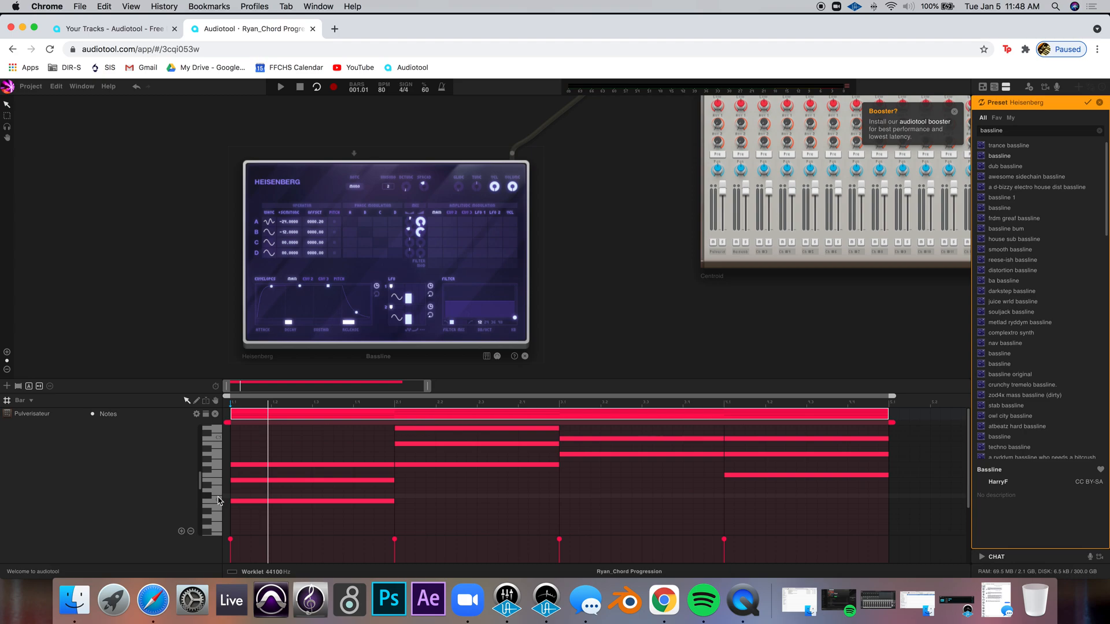
{"action": "scroll", "coordinate": [200, 488], "scroll_direction": "up", "scroll_amount": 1}
{"action": "scroll", "coordinate": [200, 487], "scroll_direction": "down", "scroll_amount": 4}
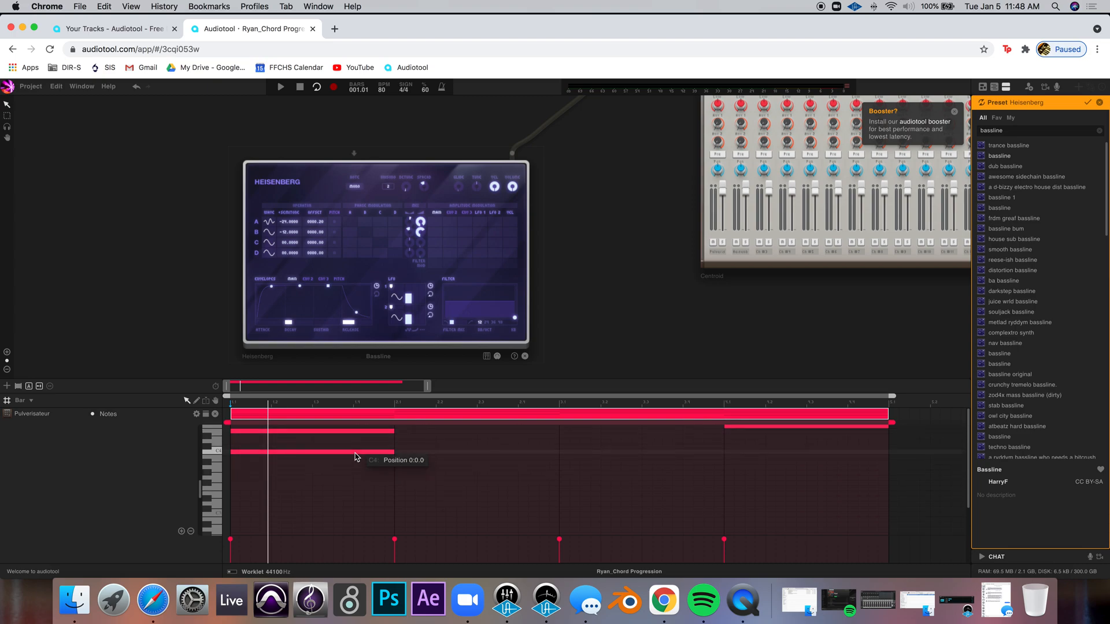
{"action": "double_click", "coordinate": [293, 413]}
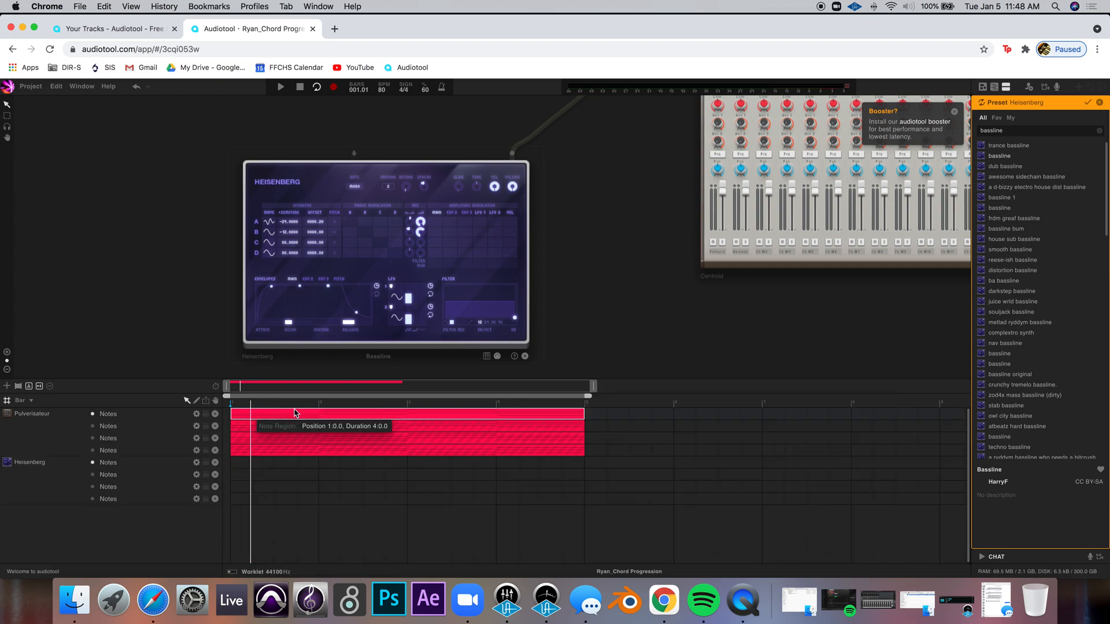
Draw a four-bar note region on the first Heisenberg note track and open it in the note editor
{"action": "left_click_drag", "start_coordinate": [239, 463], "coordinate": [585, 462]}
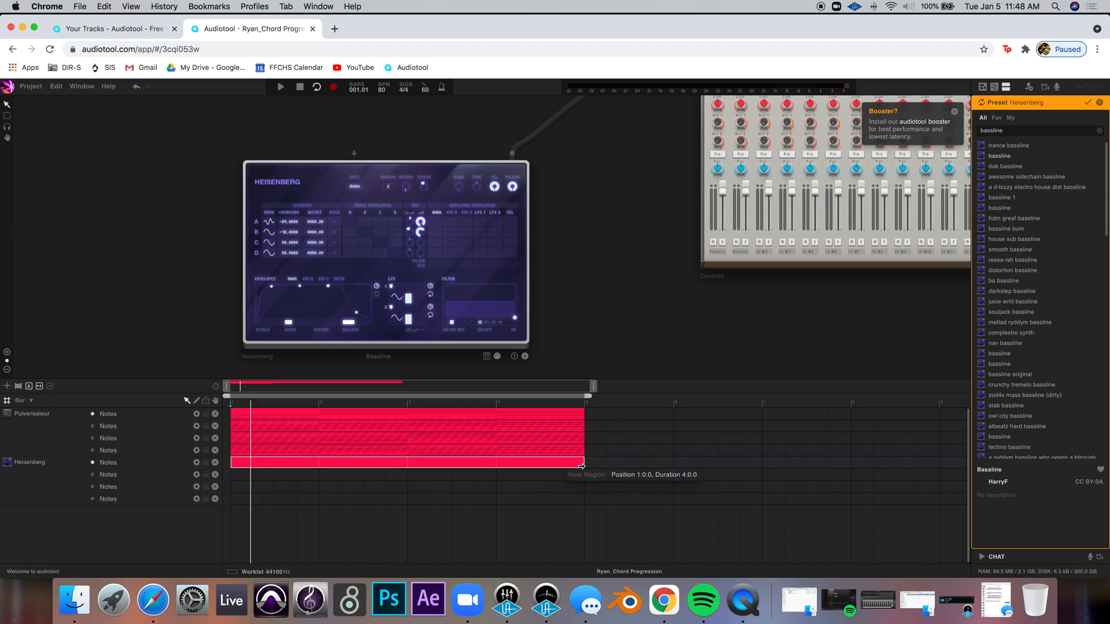
{"action": "double_click", "coordinate": [282, 462]}
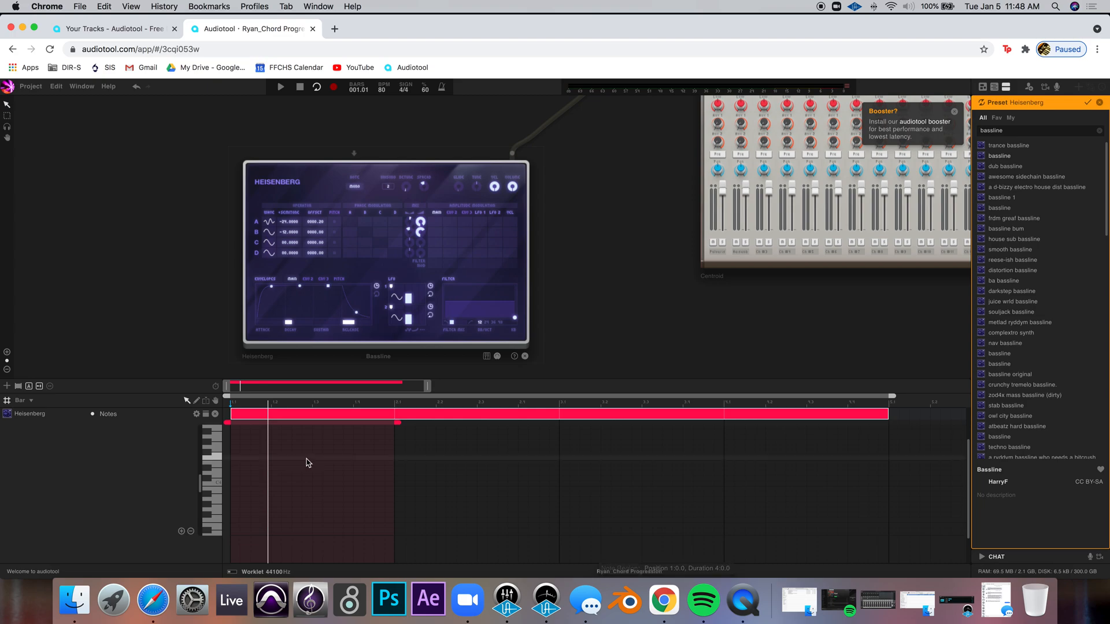
{"action": "left_click_drag", "start_coordinate": [399, 424], "coordinate": [889, 442]}
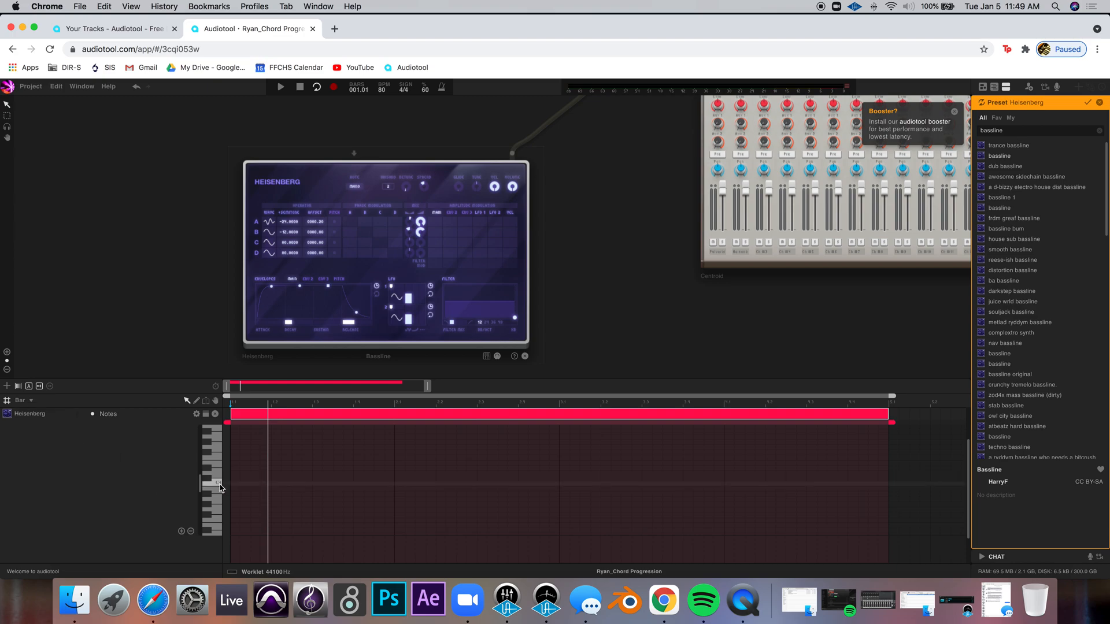
Program four one-bar root notes for the I-V-vi-IV progression and close the note editor
{"action": "left_click_drag", "start_coordinate": [201, 486], "coordinate": [201, 491]}
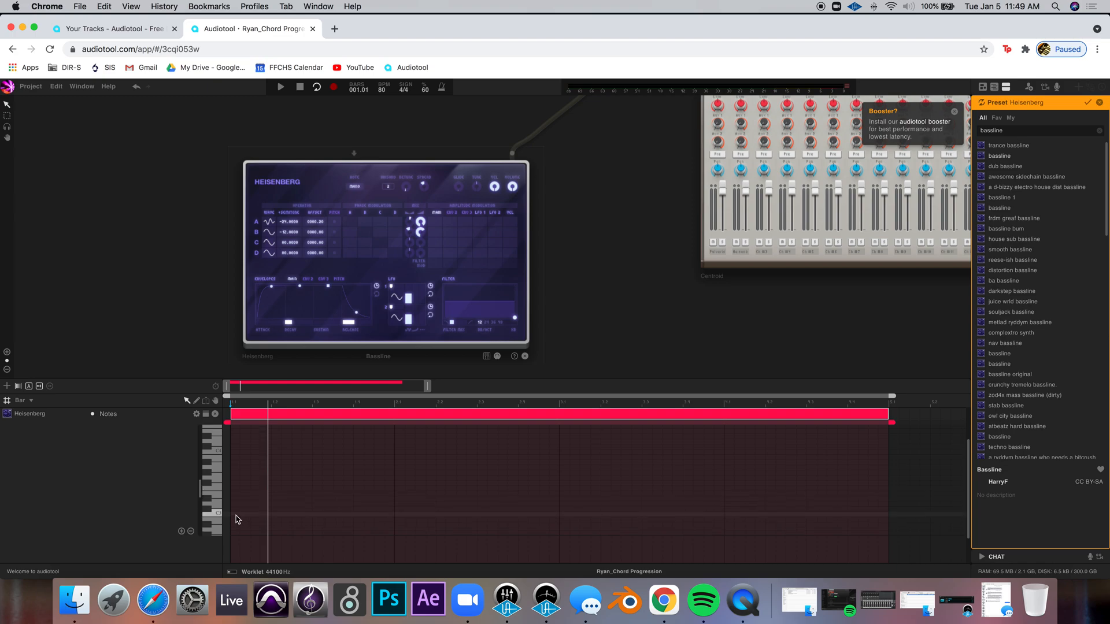
{"action": "left_click", "coordinate": [236, 519]}
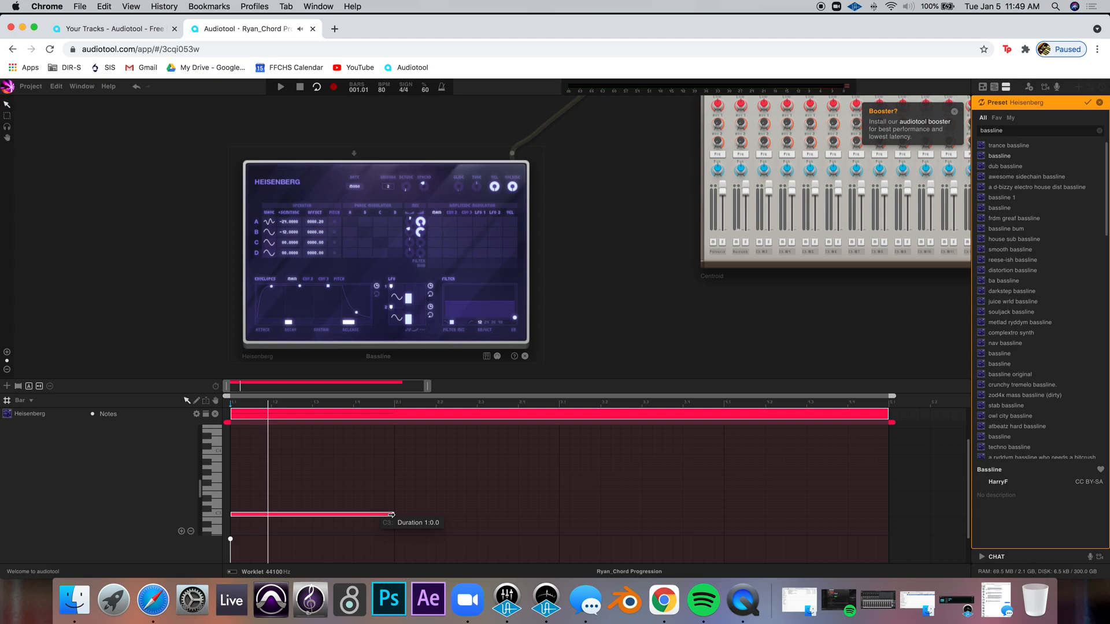
{"action": "left_click", "coordinate": [406, 481]}
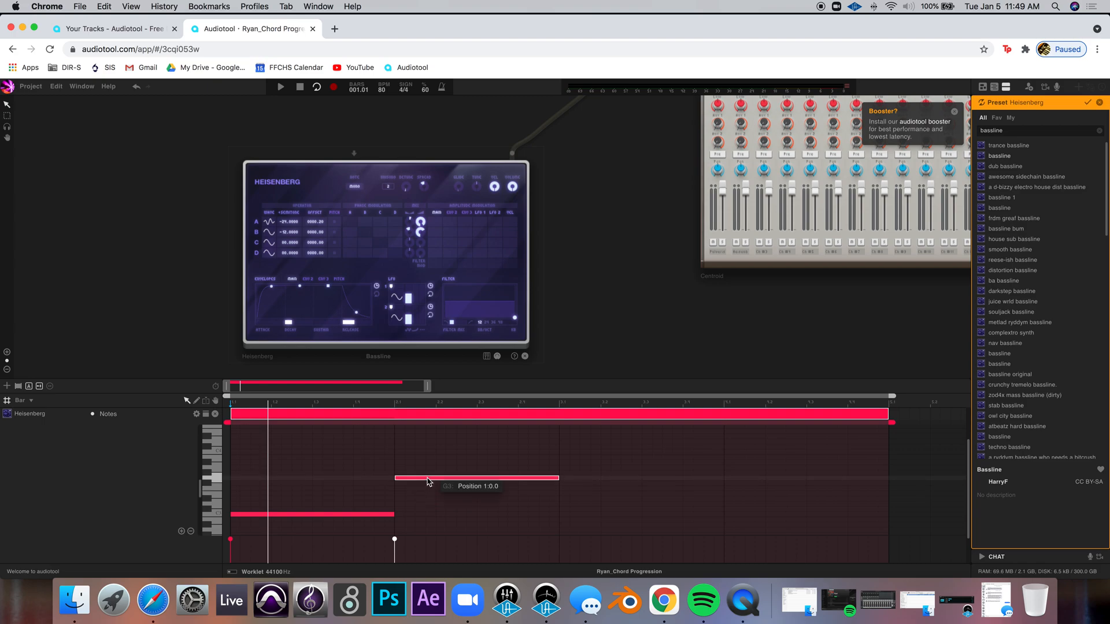
{"action": "left_click", "coordinate": [573, 471]}
{"action": "double_click", "coordinate": [573, 471]}
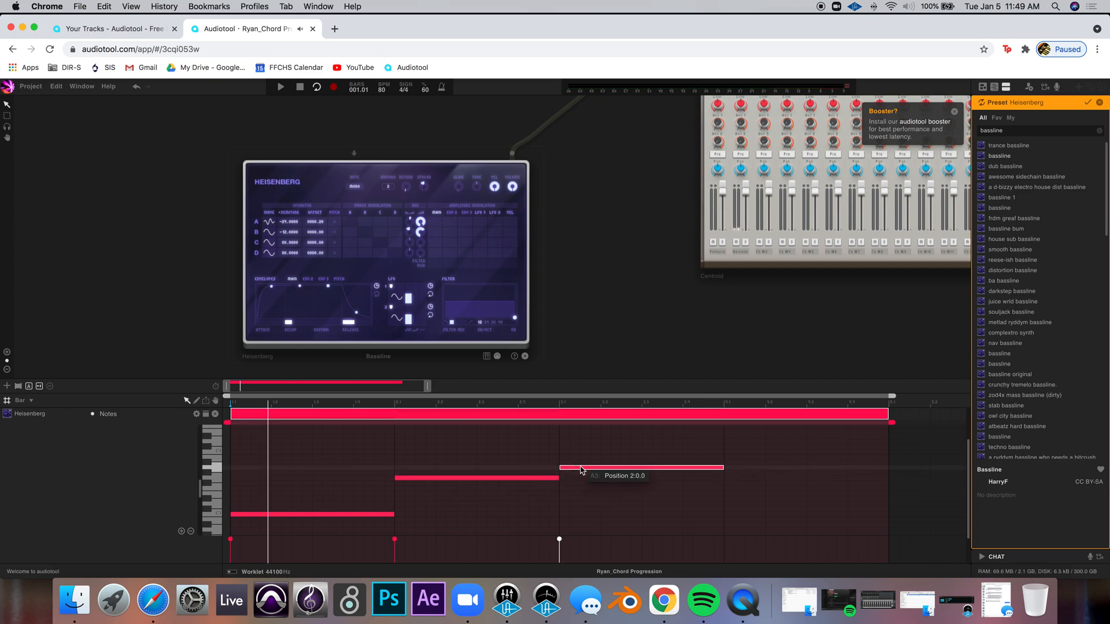
{"action": "double_click", "coordinate": [733, 490]}
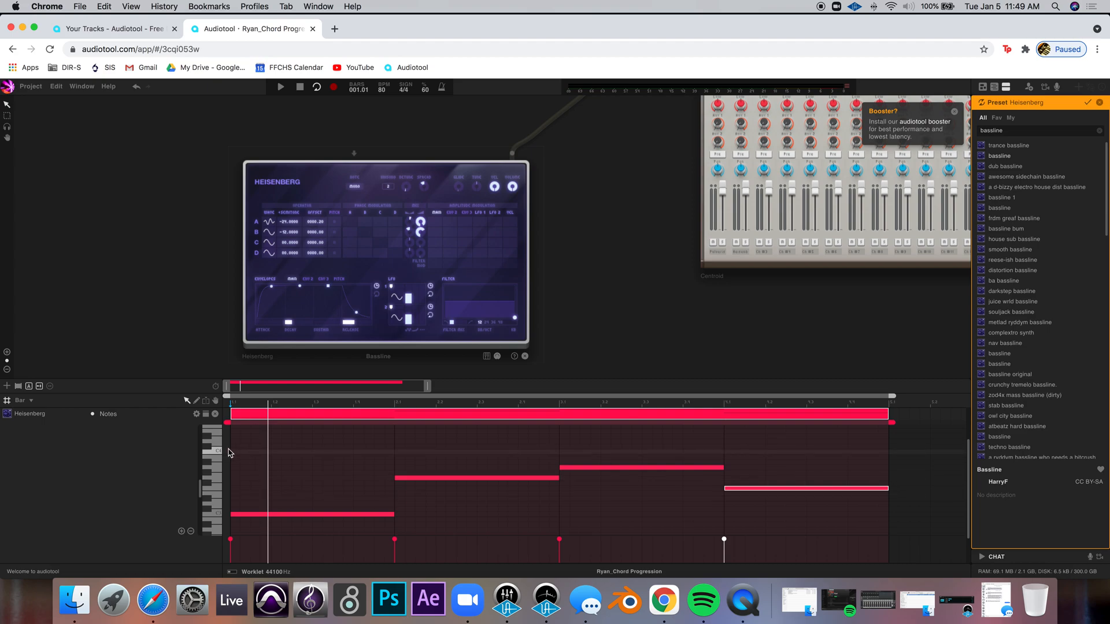
{"action": "double_click", "coordinate": [292, 413]}
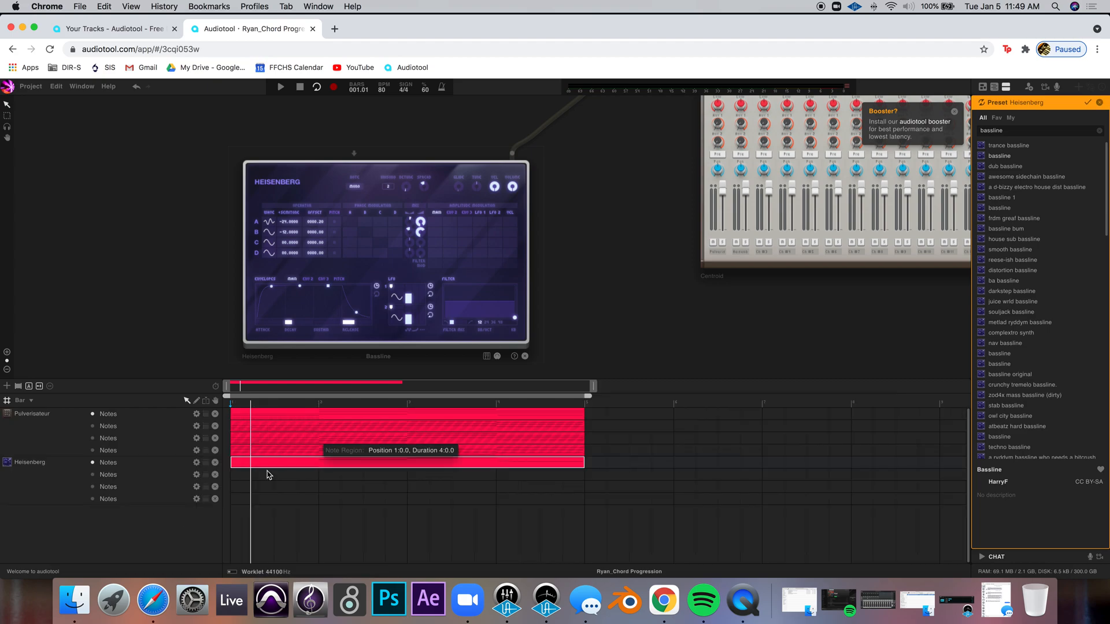
Draw a four-bar note region on the second Heisenberg track and check the second chord progression's notes
{"action": "left_click_drag", "start_coordinate": [268, 475], "coordinate": [584, 474]}
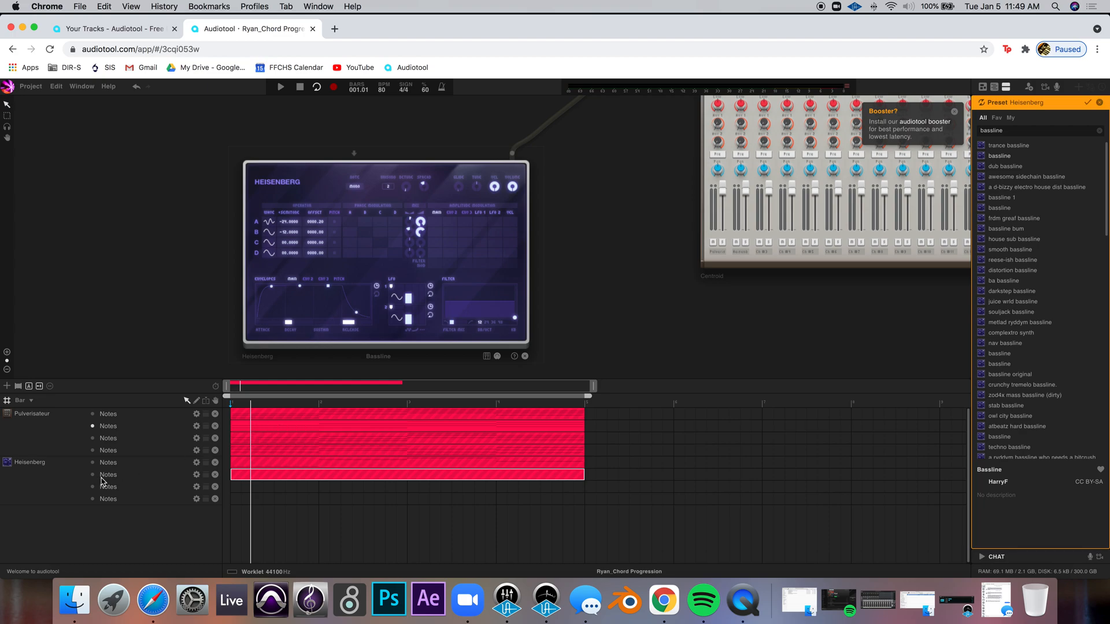
{"action": "double_click", "coordinate": [274, 430]}
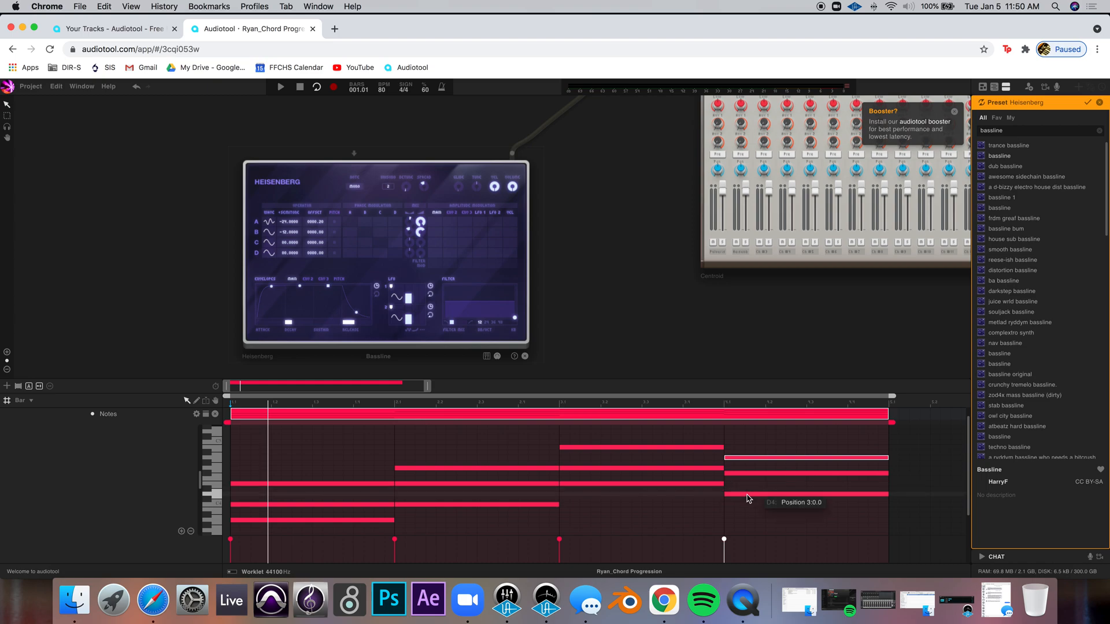
{"action": "double_click", "coordinate": [295, 415]}
Reread the assignment's bass line instructions in the browser page
{"action": "left_click", "coordinate": [153, 600]}
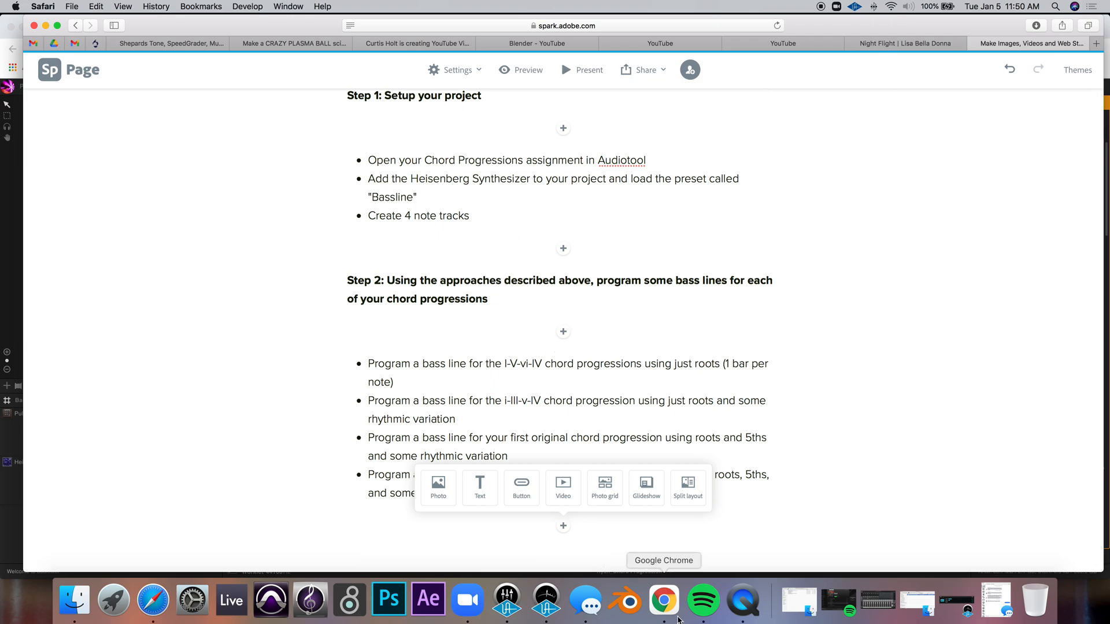
{"action": "left_click", "coordinate": [678, 619]}
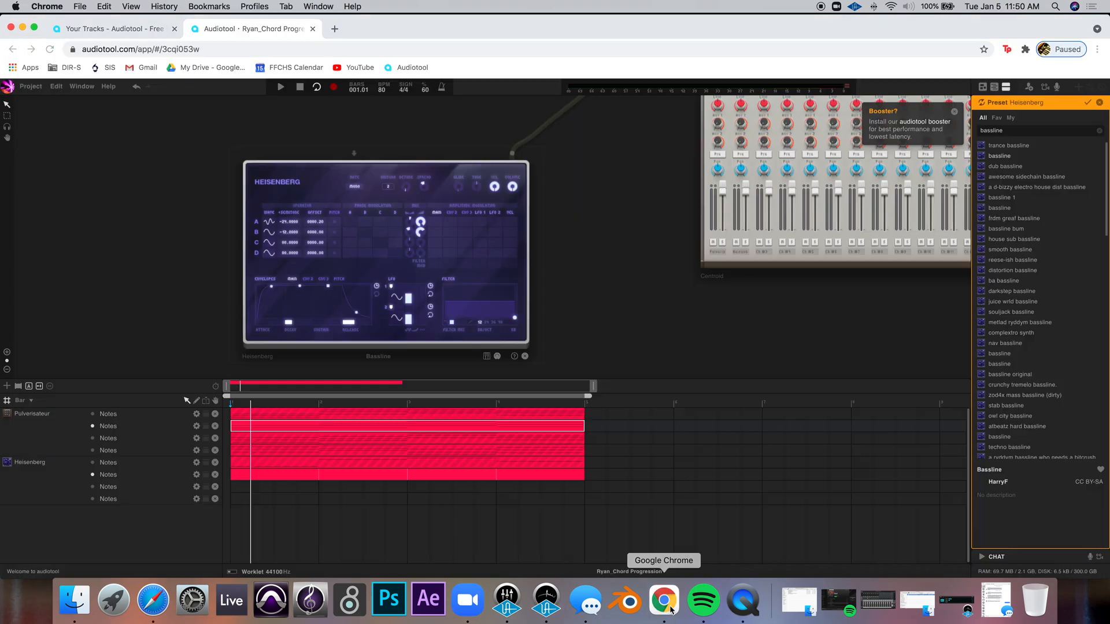
Set the grid snap to 1/8 and open the second Heisenberg region in the note editor
{"action": "left_click", "coordinate": [21, 403]}
{"action": "left_click", "coordinate": [40, 464]}
{"action": "double_click", "coordinate": [288, 480]}
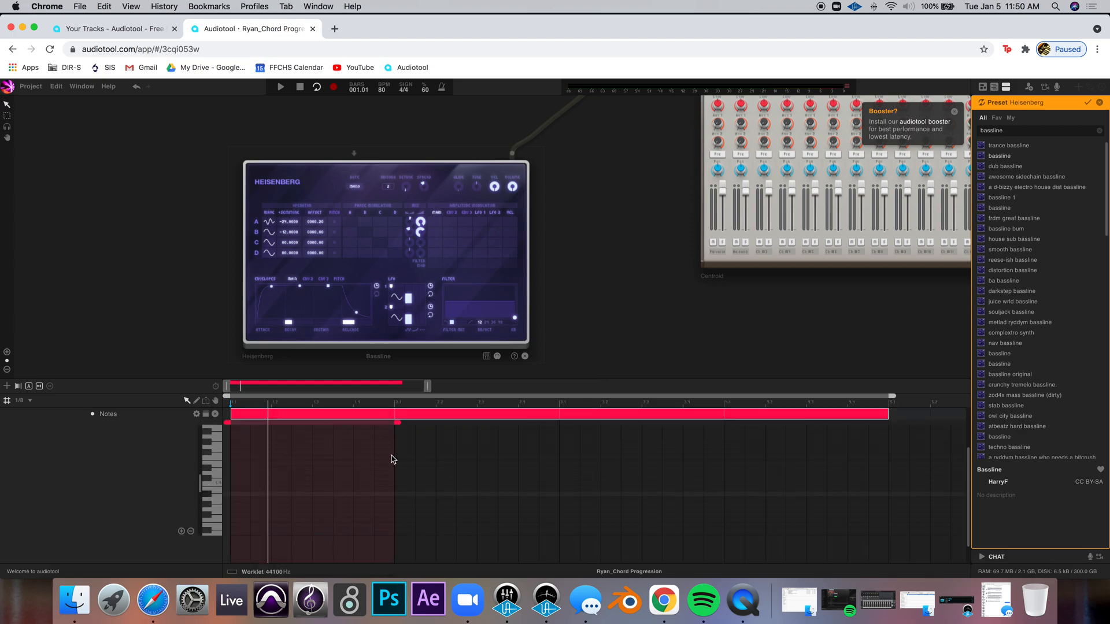
{"action": "left_click_drag", "start_coordinate": [601, 424], "coordinate": [892, 431]}
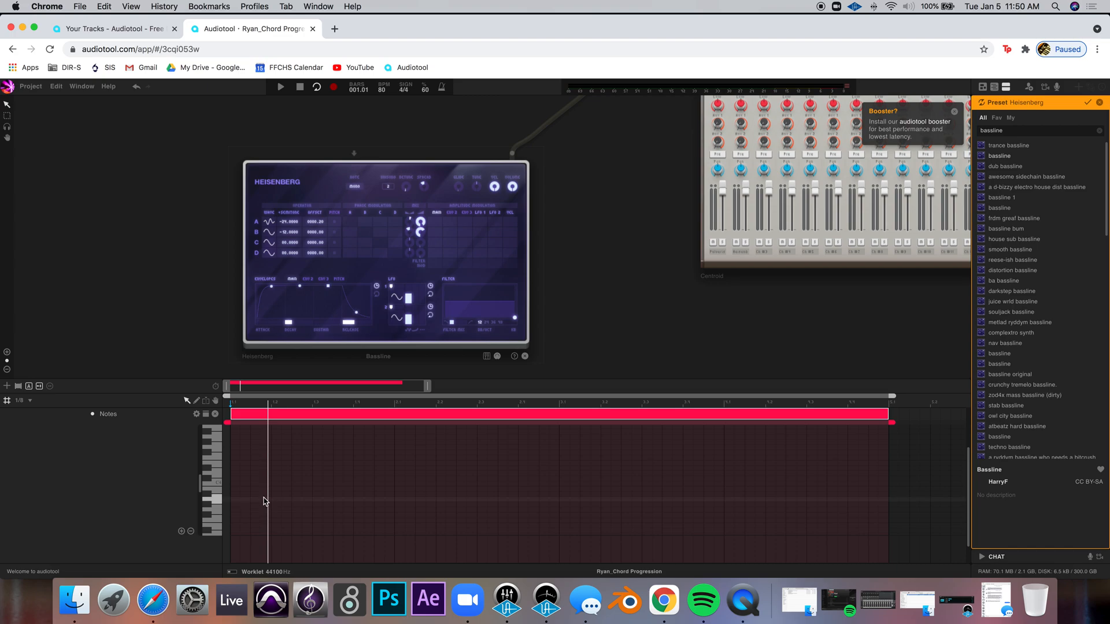
Program rhythmic root notes across the first bar of the i-III-v-IV bass line
{"action": "scroll", "coordinate": [205, 494], "scroll_direction": "down", "scroll_amount": 2}
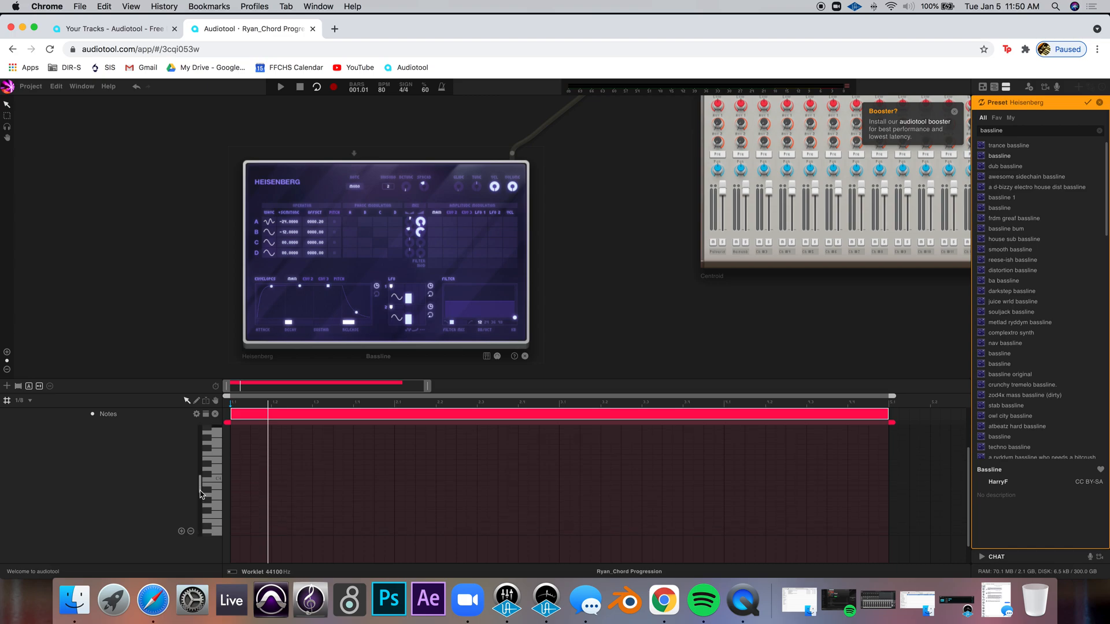
{"action": "scroll", "coordinate": [203, 496], "scroll_direction": "down", "scroll_amount": 1}
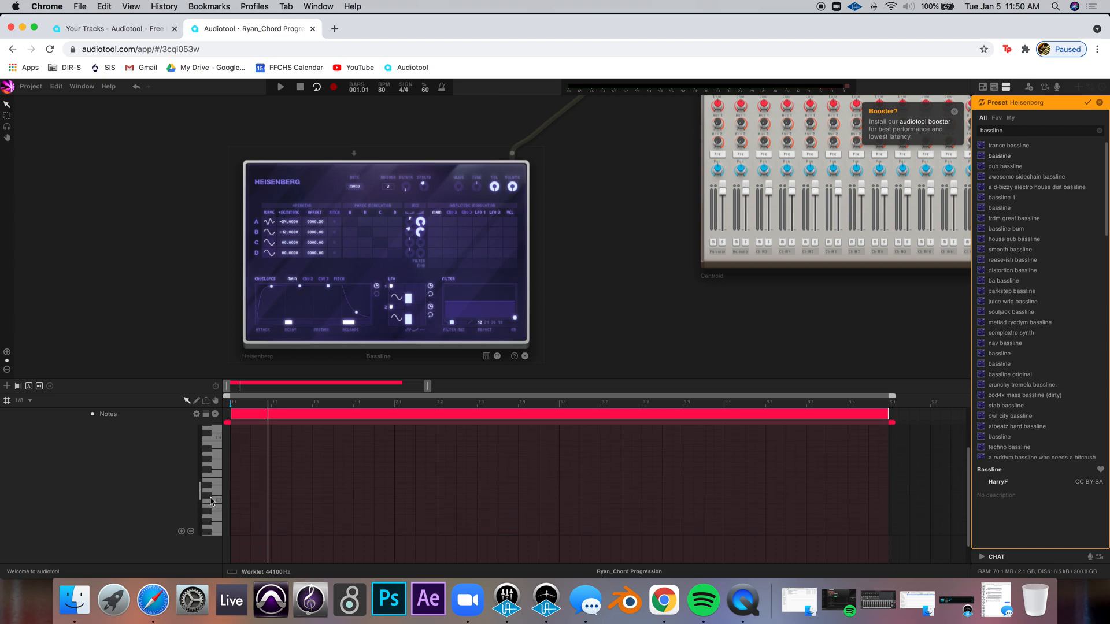
{"action": "left_click_drag", "start_coordinate": [245, 519], "coordinate": [250, 517]}
{"action": "double_click", "coordinate": [243, 517]}
{"action": "left_click_drag", "start_coordinate": [200, 487], "coordinate": [251, 491]}
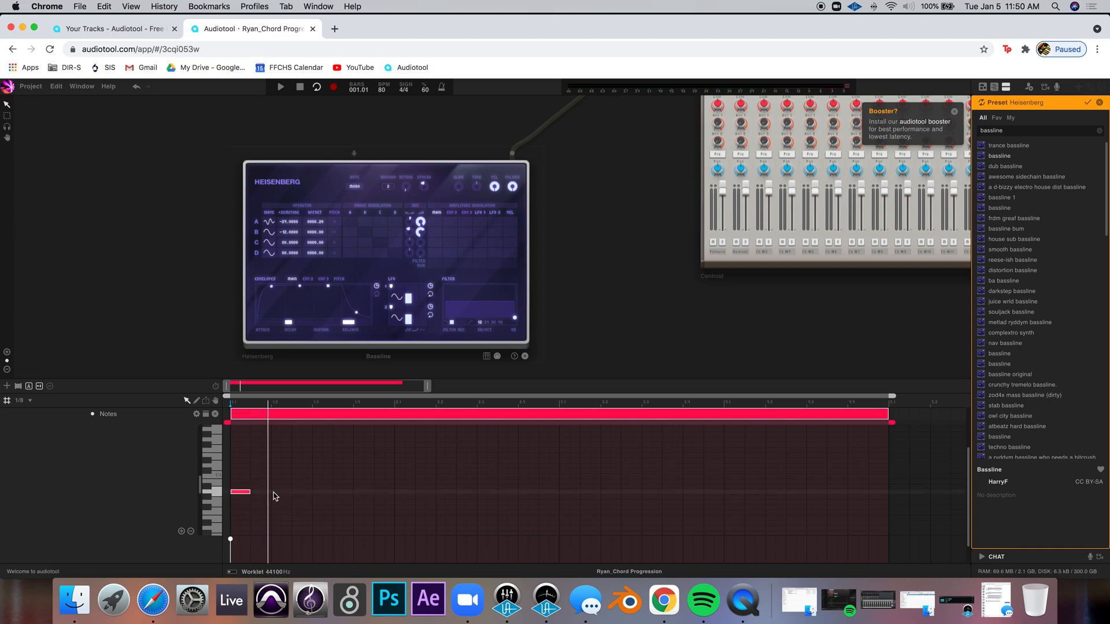
{"action": "left_click_drag", "start_coordinate": [281, 496], "coordinate": [314, 491]}
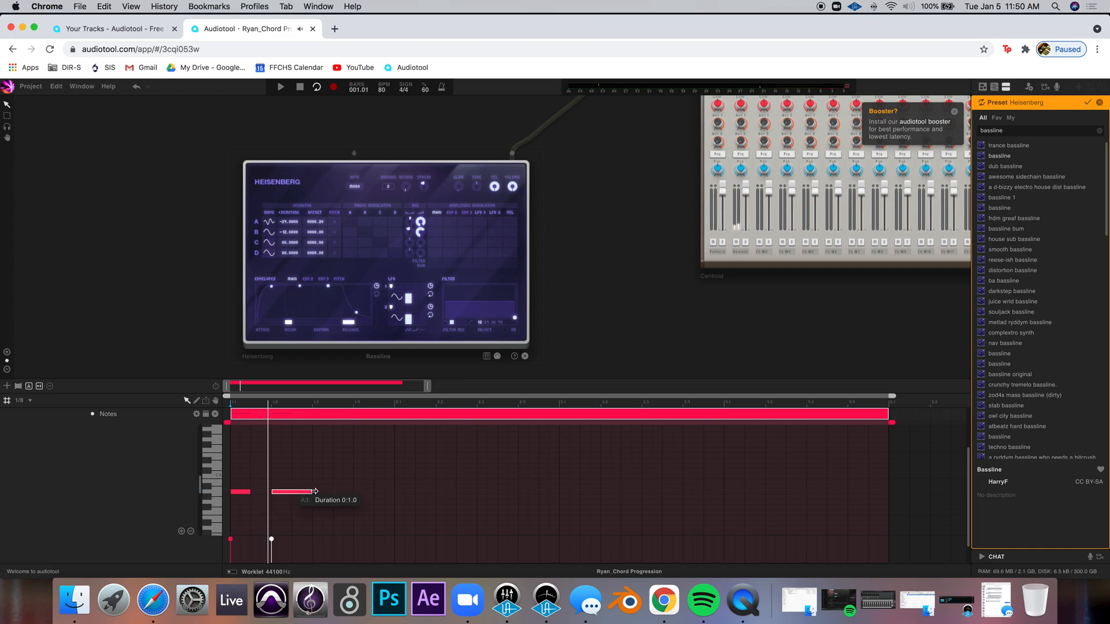
{"action": "left_click", "coordinate": [339, 492]}
{"action": "left_click", "coordinate": [364, 492]}
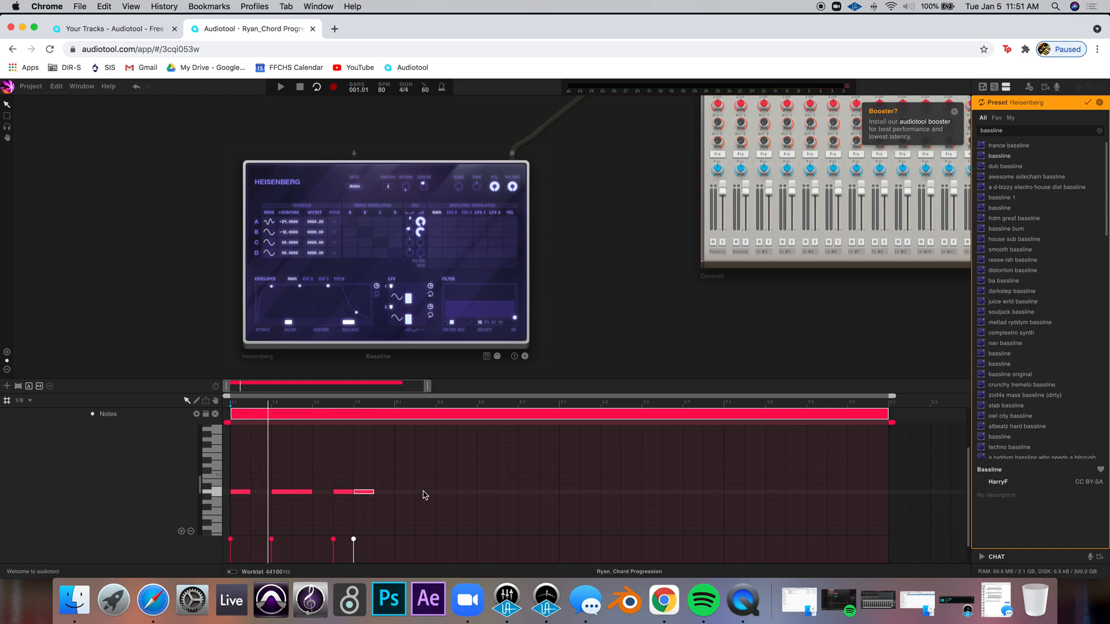
Add rhythmic C4 root notes across the second bar of the bass line
{"action": "double_click", "coordinate": [404, 476]}
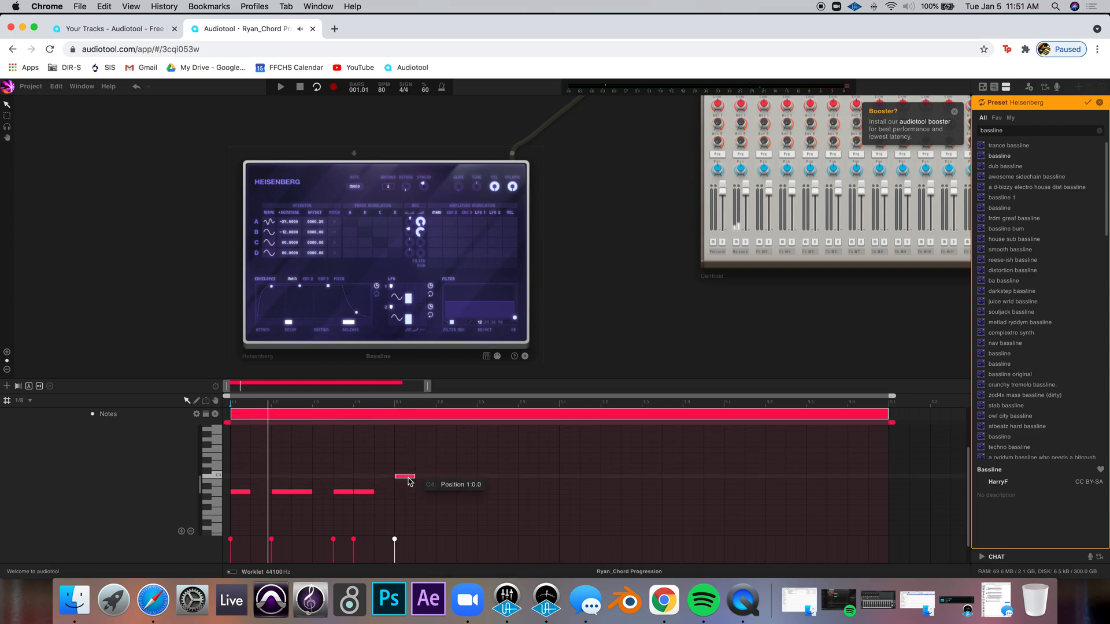
{"action": "left_click_drag", "start_coordinate": [426, 476], "coordinate": [497, 476]}
{"action": "double_click", "coordinate": [474, 476]}
{"action": "double_click", "coordinate": [524, 477]}
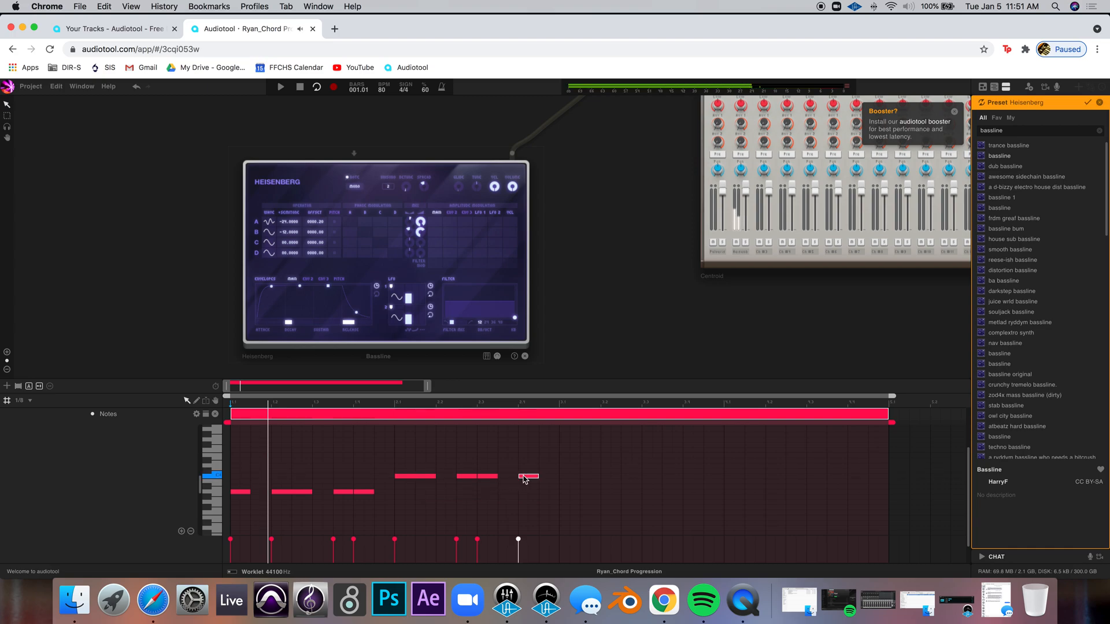
{"action": "double_click", "coordinate": [548, 477]}
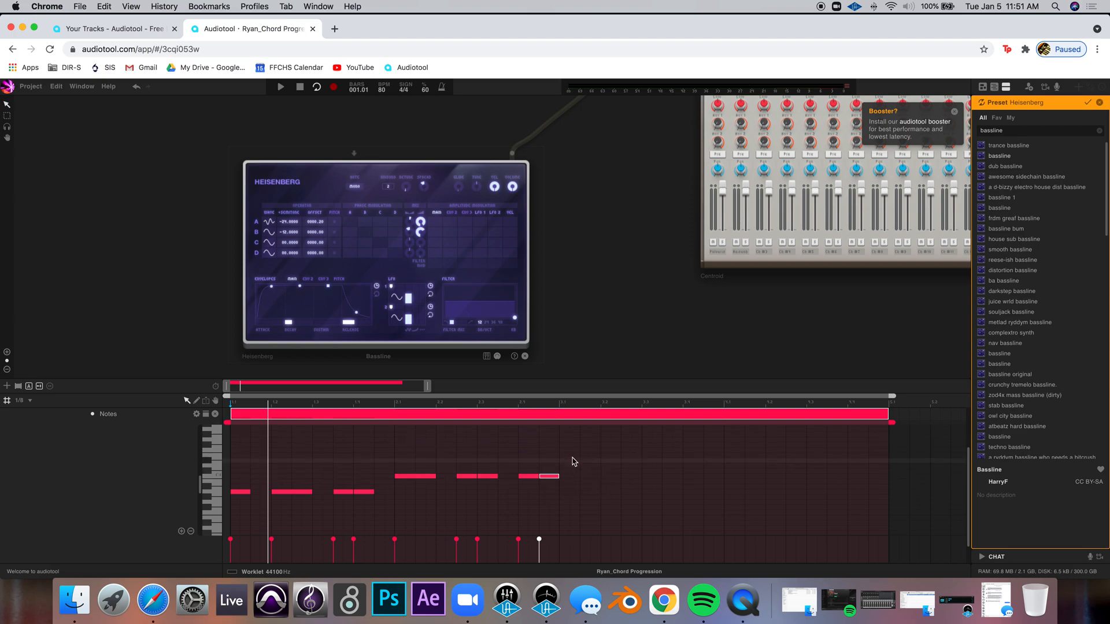
Add higher root notes with rhythmic variation across the third bar of the i-III-v-IV bass line
{"action": "left_click", "coordinate": [571, 457]}
{"action": "left_click", "coordinate": [591, 456]}
{"action": "double_click", "coordinate": [638, 457]}
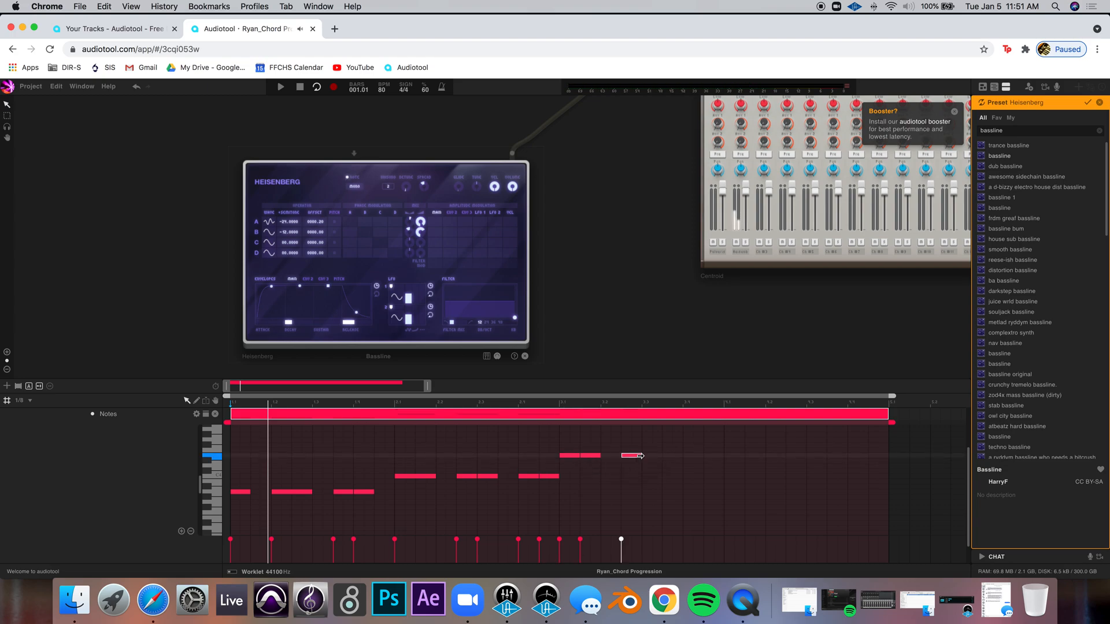
{"action": "left_click_drag", "start_coordinate": [641, 456], "coordinate": [661, 456]}
{"action": "double_click", "coordinate": [694, 456]}
{"action": "double_click", "coordinate": [714, 457]}
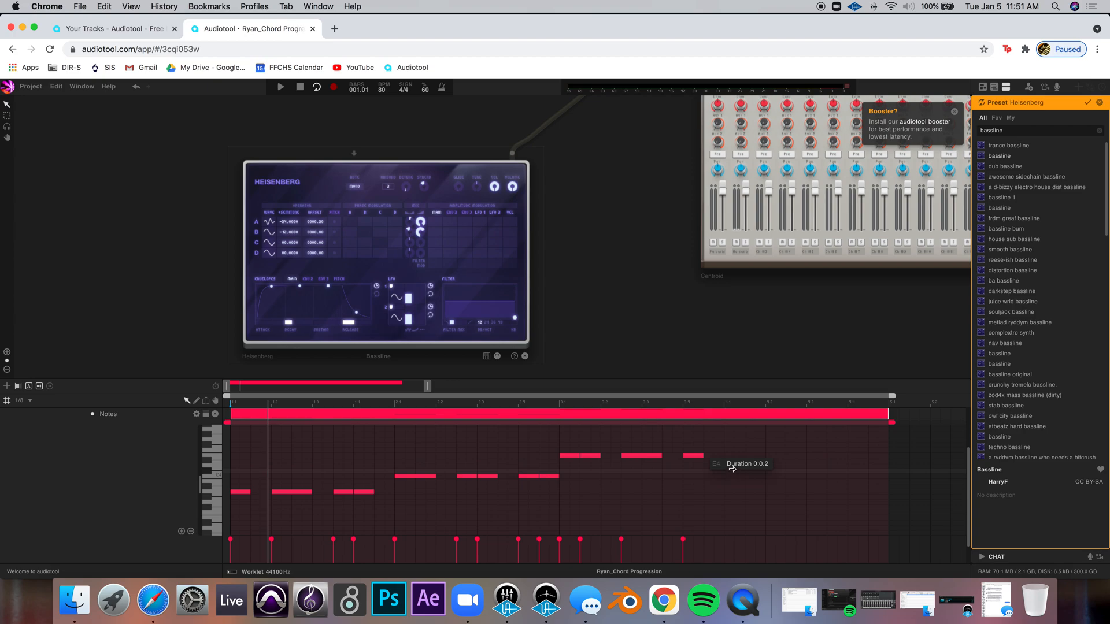
Add rhythmic root notes across the fourth bar of the i-III-v-IV bass line
{"action": "left_click", "coordinate": [733, 464]}
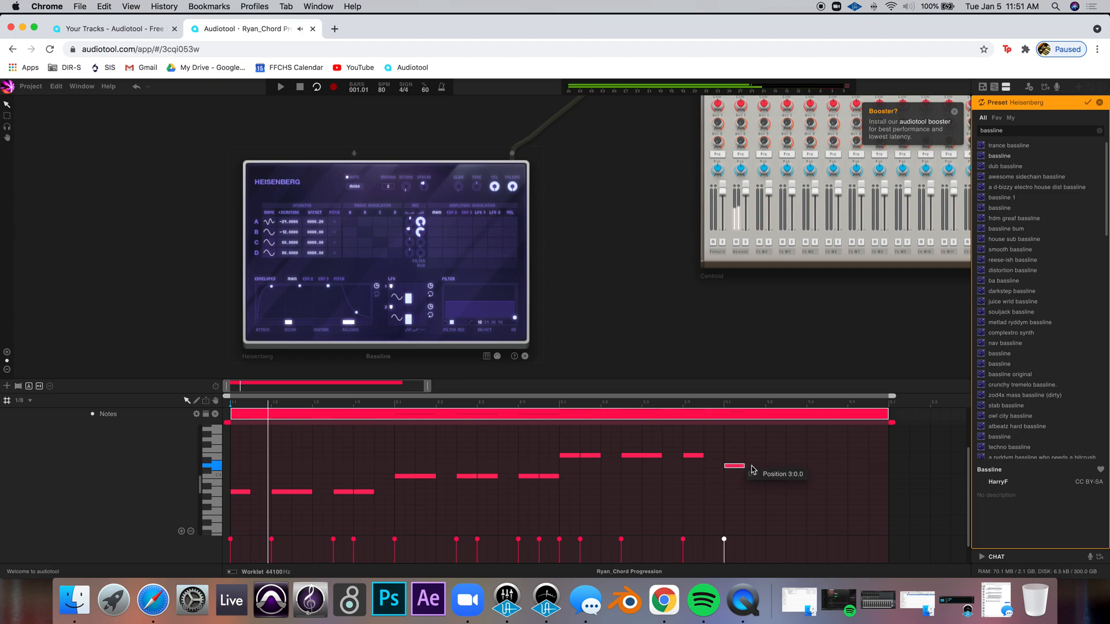
{"action": "left_click_drag", "start_coordinate": [745, 465], "coordinate": [828, 464]}
{"action": "left_click", "coordinate": [854, 468]}
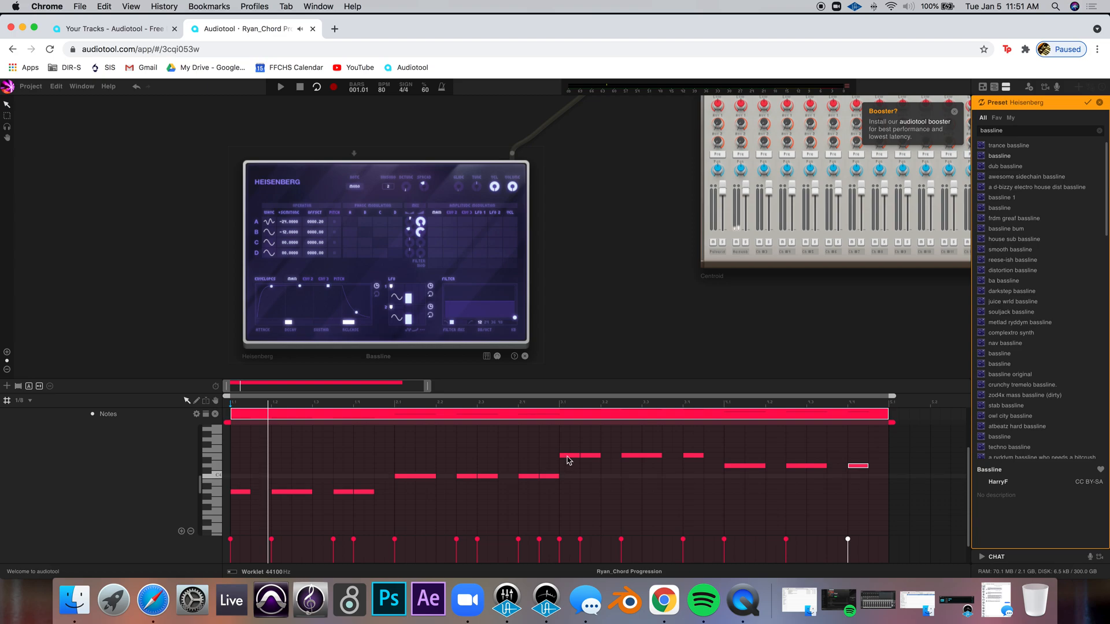
Inspect the chords in the next chord progression region and open the third Heisenberg note region
{"action": "double_click", "coordinate": [309, 421]}
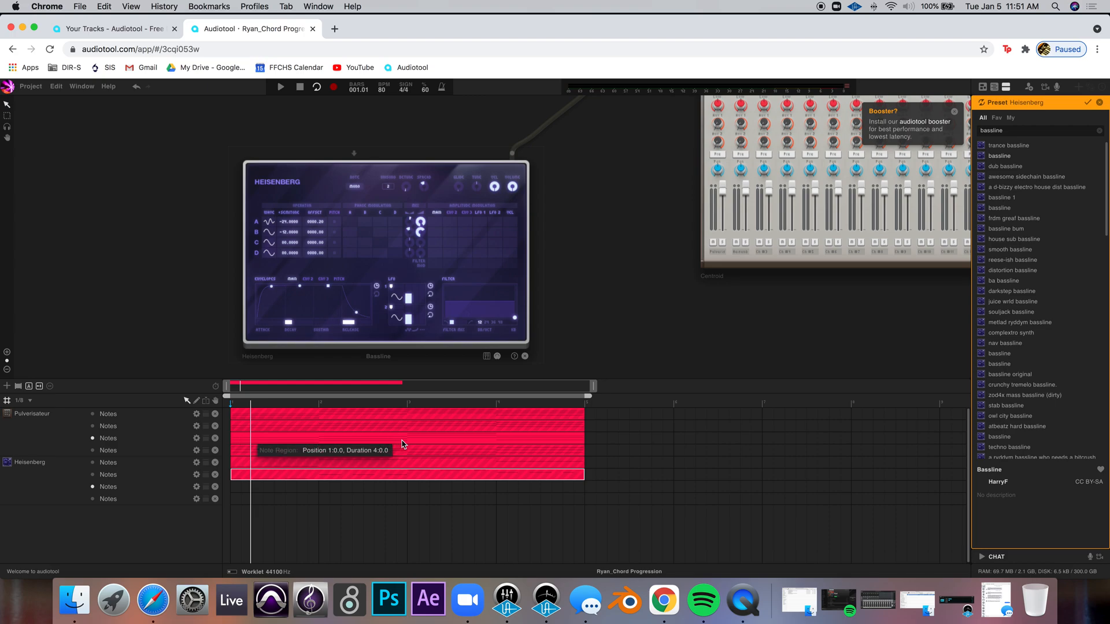
{"action": "double_click", "coordinate": [239, 439]}
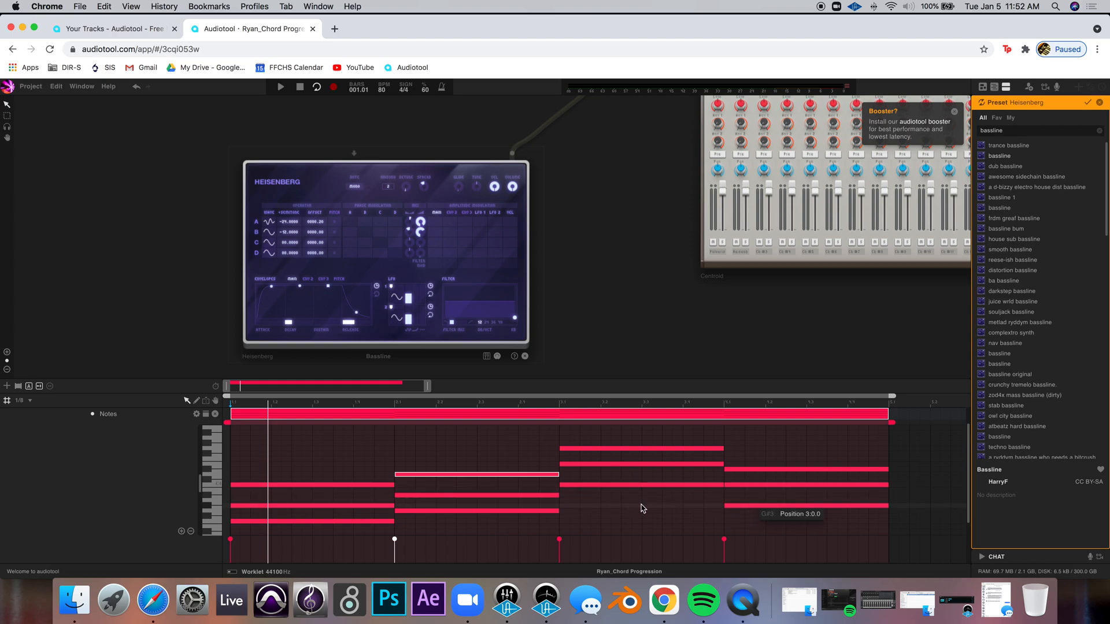
{"action": "double_click", "coordinate": [270, 412]}
{"action": "double_click", "coordinate": [234, 489]}
{"action": "left_click_drag", "start_coordinate": [318, 487], "coordinate": [584, 488]}
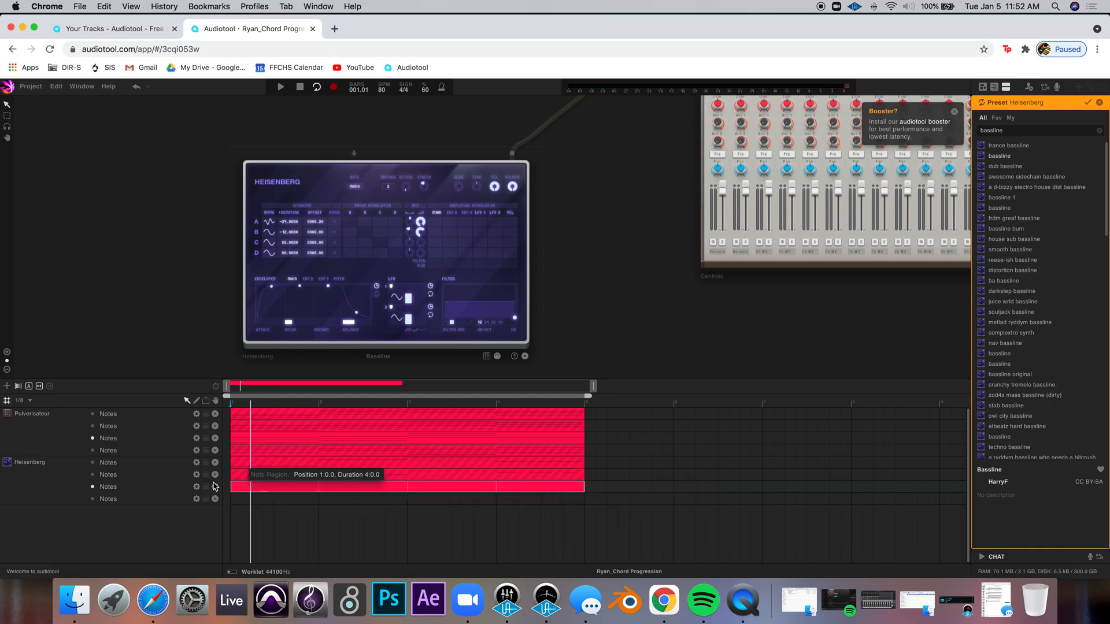
{"action": "double_click", "coordinate": [260, 489]}
{"action": "left_click_drag", "start_coordinate": [400, 423], "coordinate": [905, 445]}
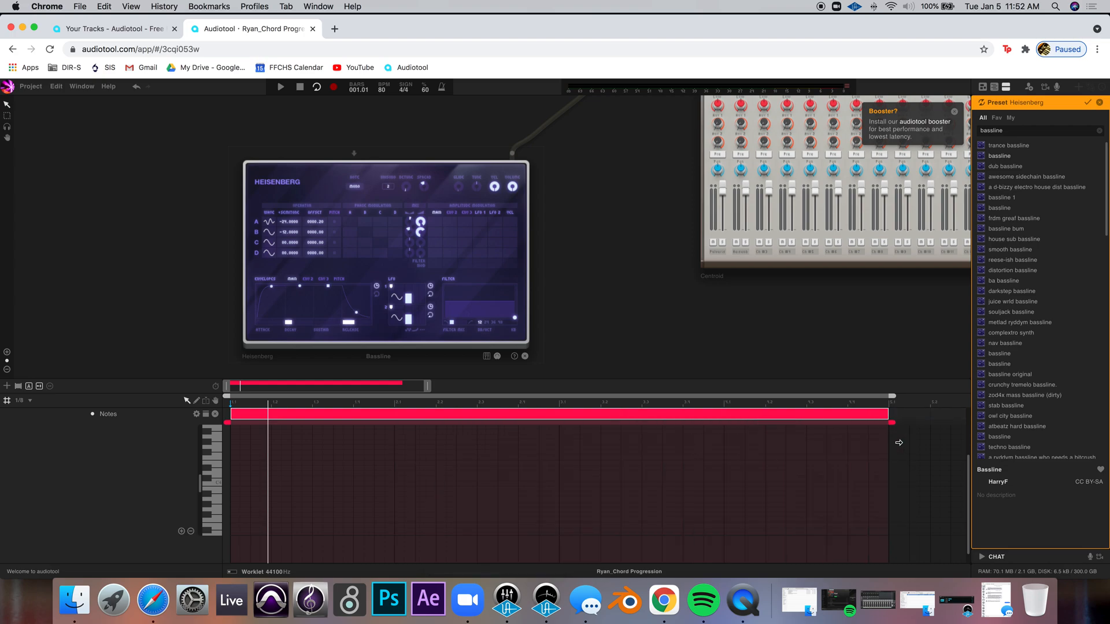
Reread the assignment's bass line instructions and review the next progression's chords before reopening the third Heisenberg region
{"action": "left_click", "coordinate": [169, 604]}
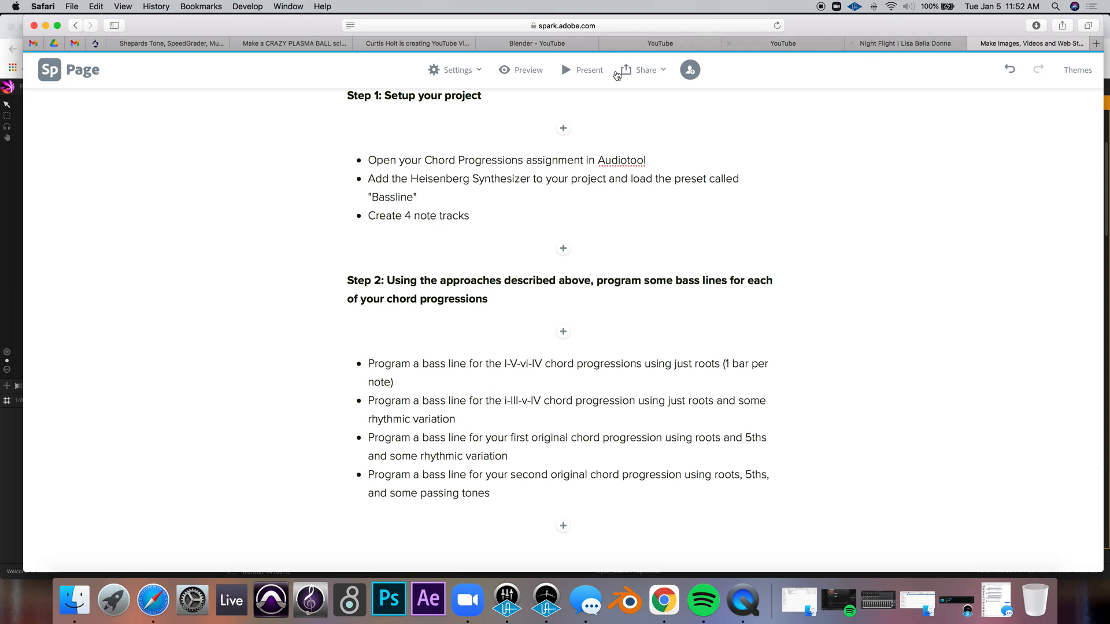
{"action": "left_click", "coordinate": [15, 208]}
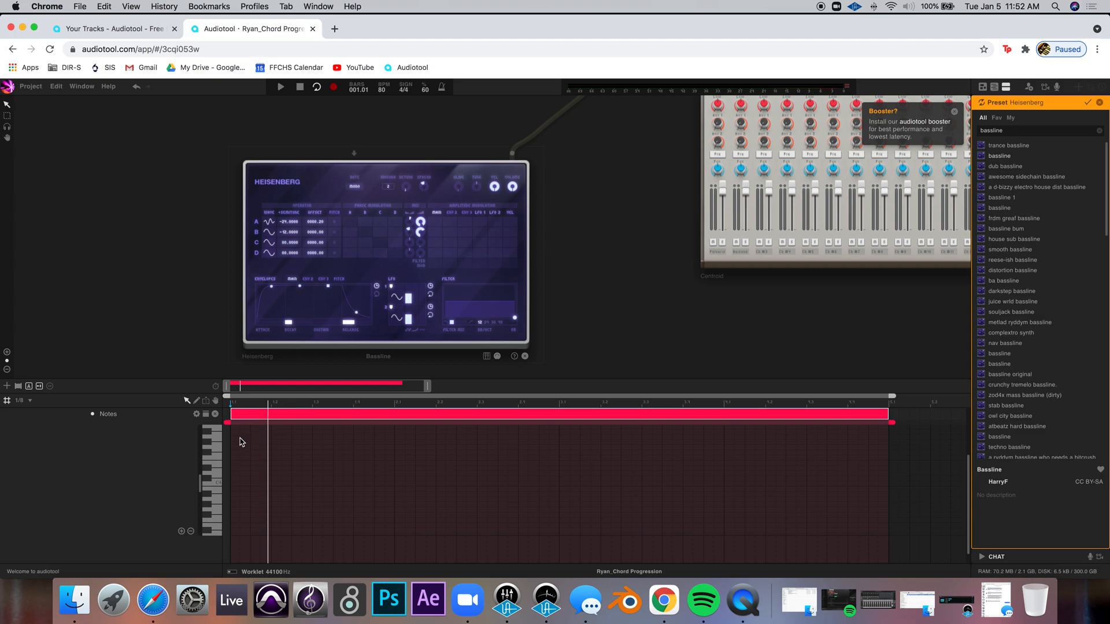
{"action": "double_click", "coordinate": [285, 417]}
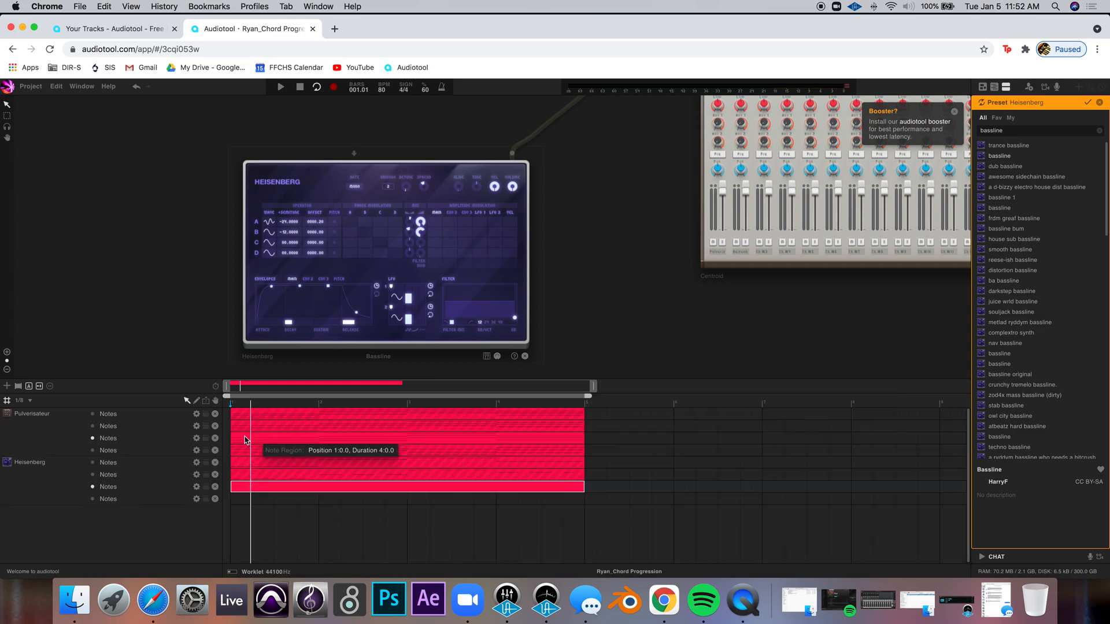
{"action": "double_click", "coordinate": [291, 446]}
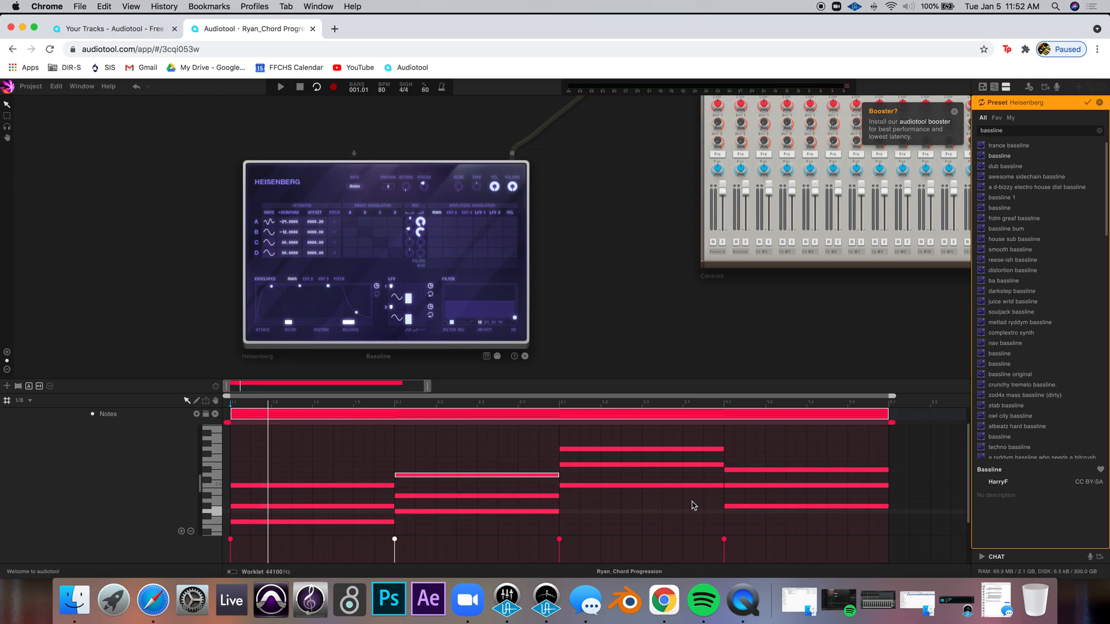
{"action": "double_click", "coordinate": [299, 416]}
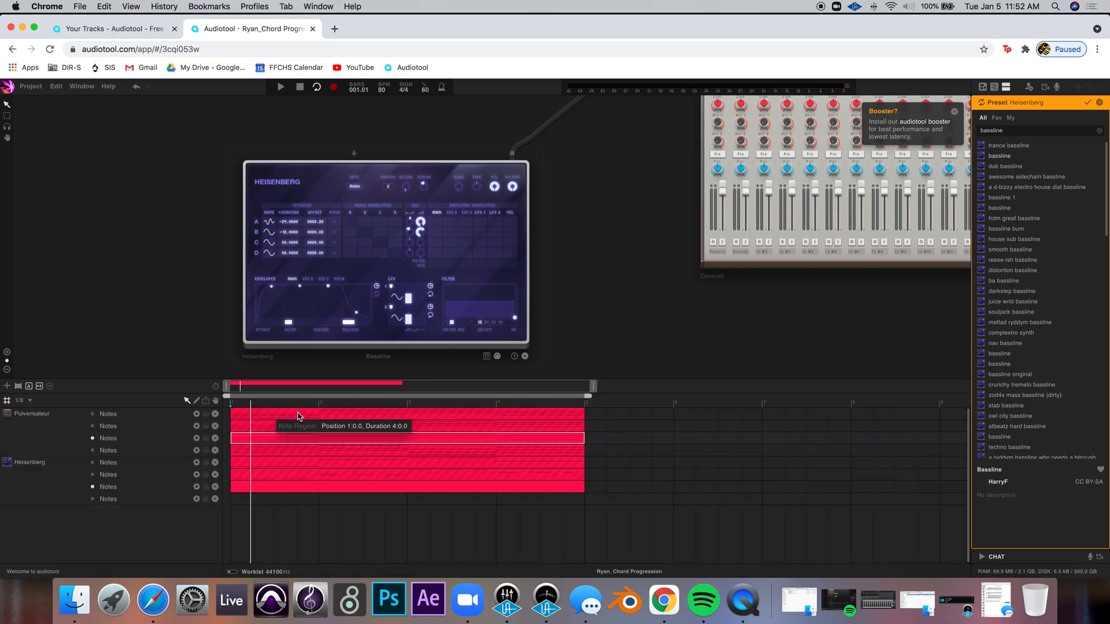
{"action": "double_click", "coordinate": [258, 487]}
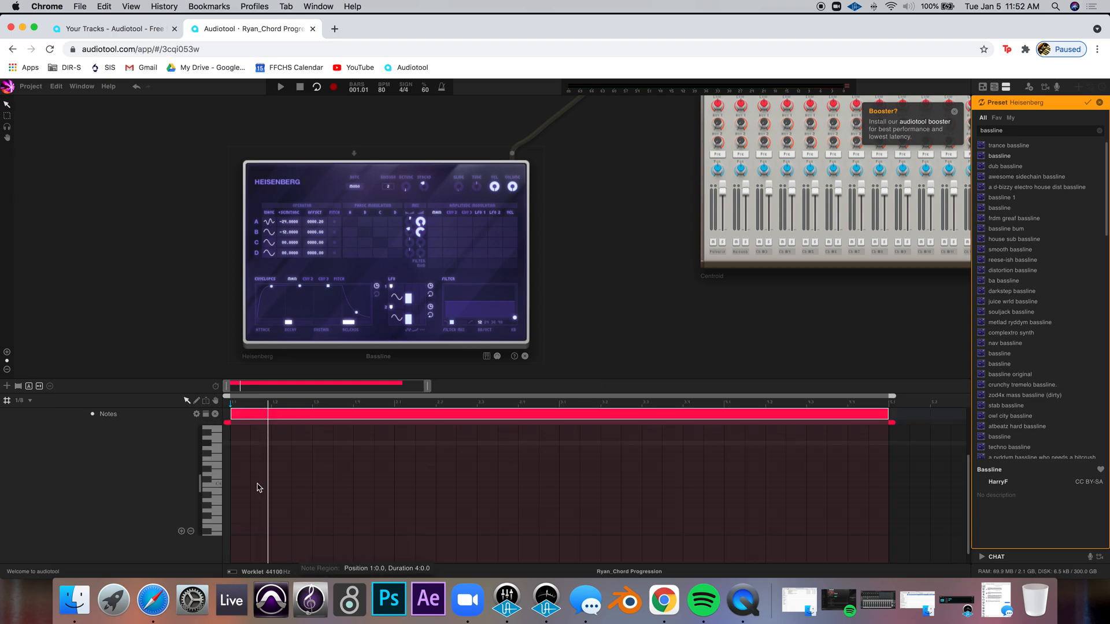
Program roots and fifths with rhythmic variation across the first bar of the first original progression's bass line
{"action": "left_click", "coordinate": [241, 524]}
{"action": "left_click", "coordinate": [278, 523]}
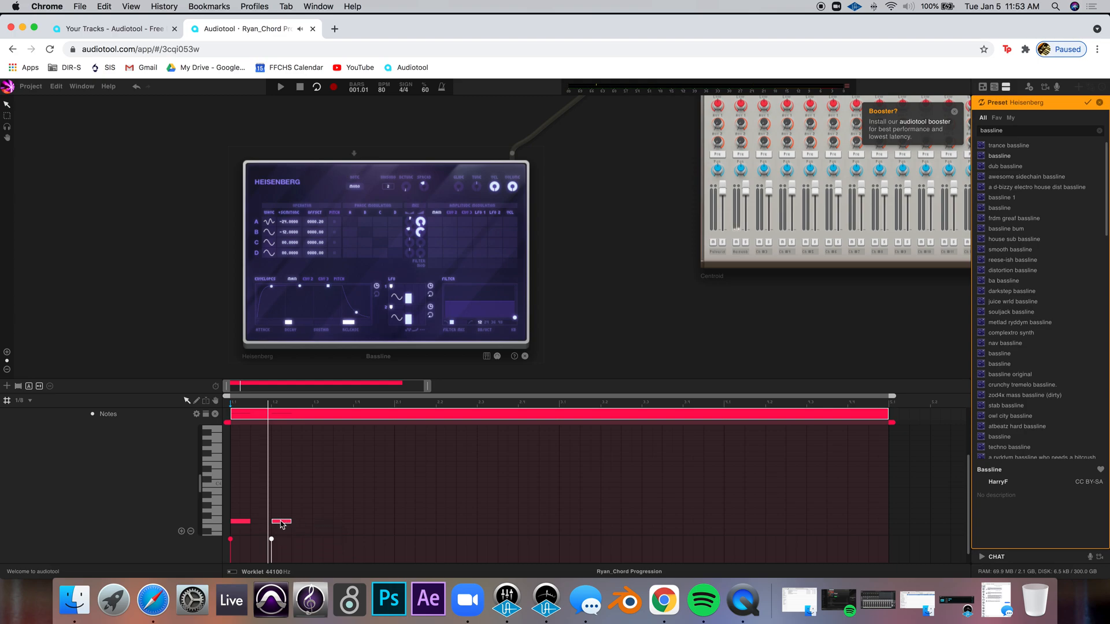
{"action": "left_click", "coordinate": [301, 486]}
{"action": "left_click", "coordinate": [322, 486]}
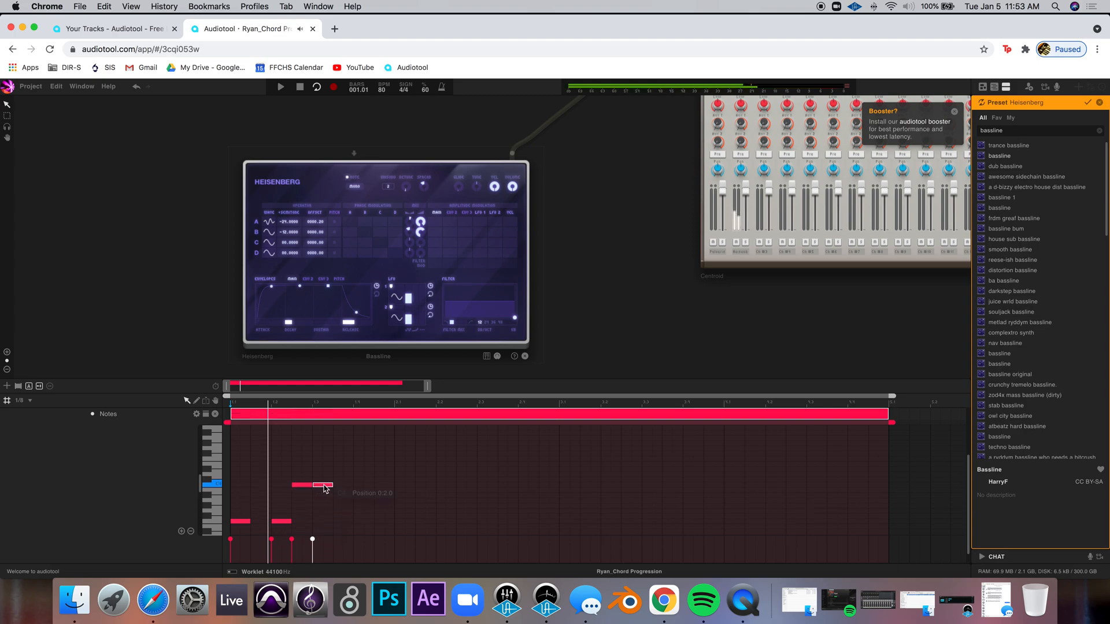
{"action": "left_click", "coordinate": [358, 522]}
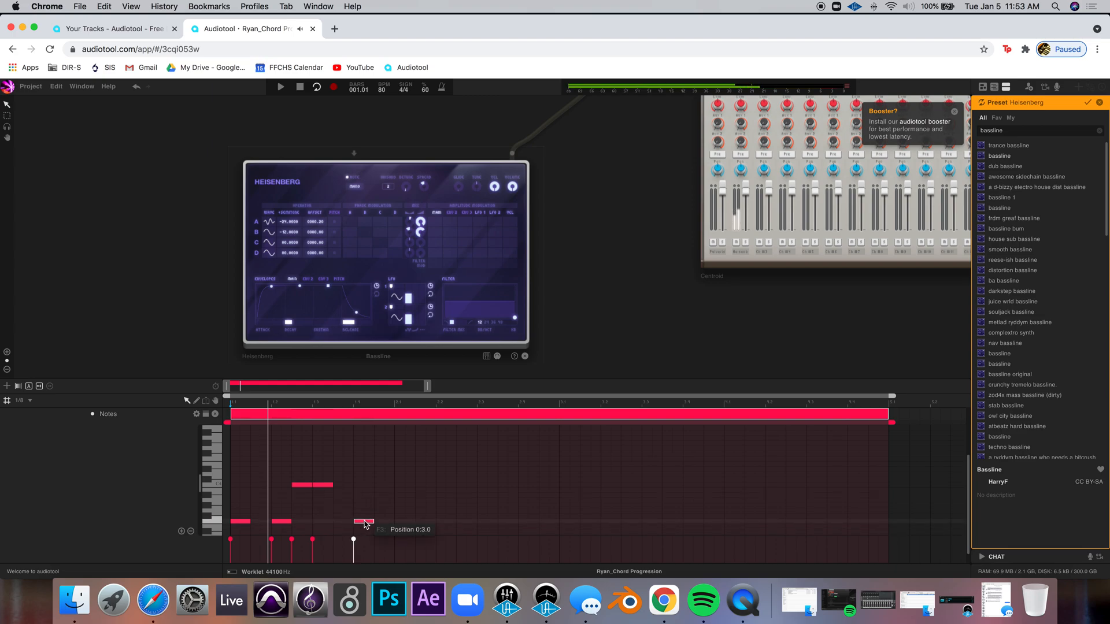
{"action": "left_click", "coordinate": [403, 514]}
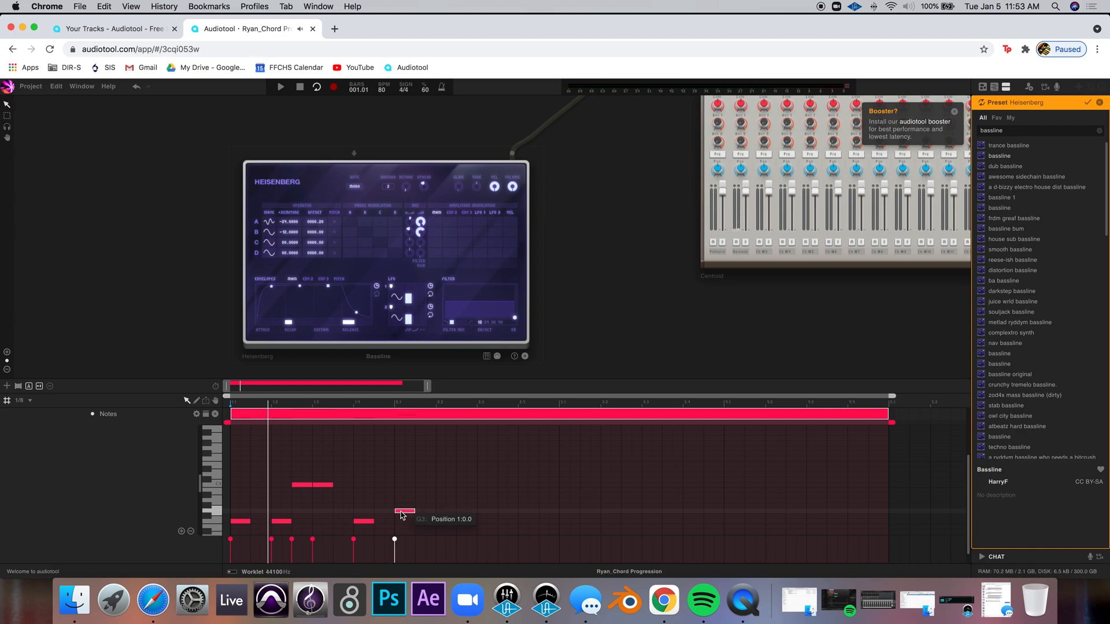
{"action": "left_click_drag", "start_coordinate": [413, 512], "coordinate": [436, 513]}
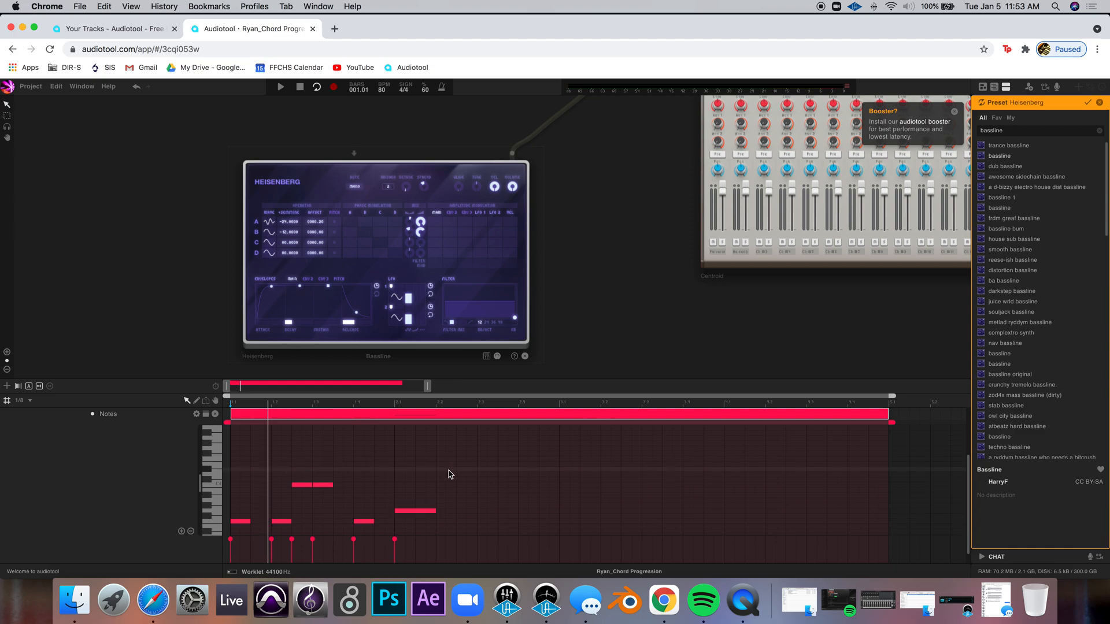
Add root and fifth notes with rhythmic variation across the second bar of the bass line
{"action": "left_click", "coordinate": [449, 475]}
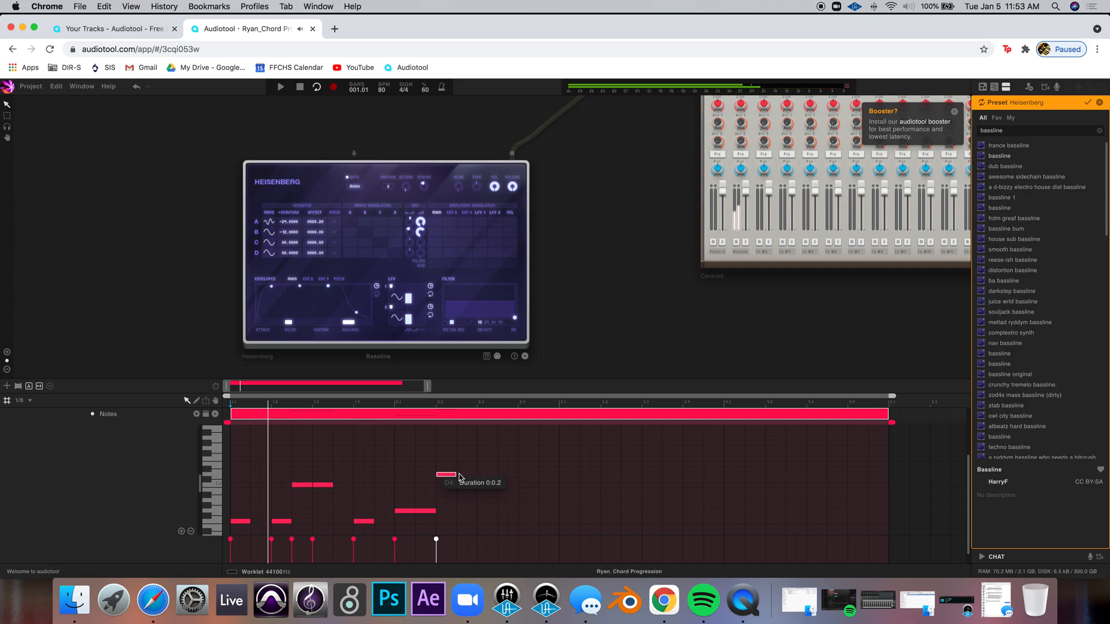
{"action": "left_click", "coordinate": [467, 475]}
{"action": "left_click", "coordinate": [488, 510]}
{"action": "left_click", "coordinate": [508, 510]}
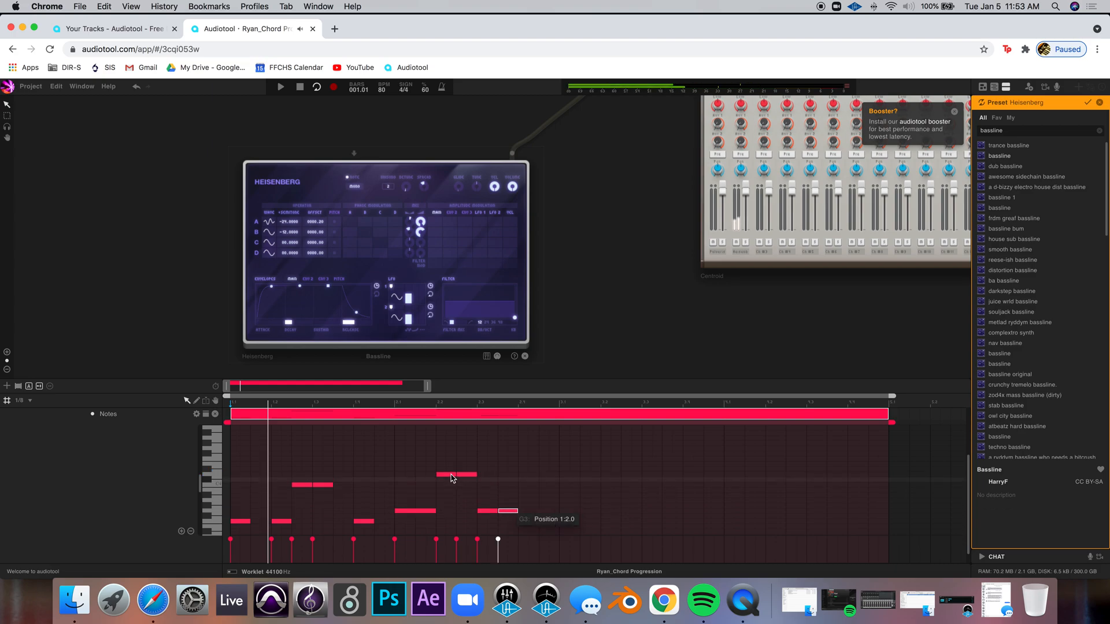
{"action": "left_click", "coordinate": [528, 474]}
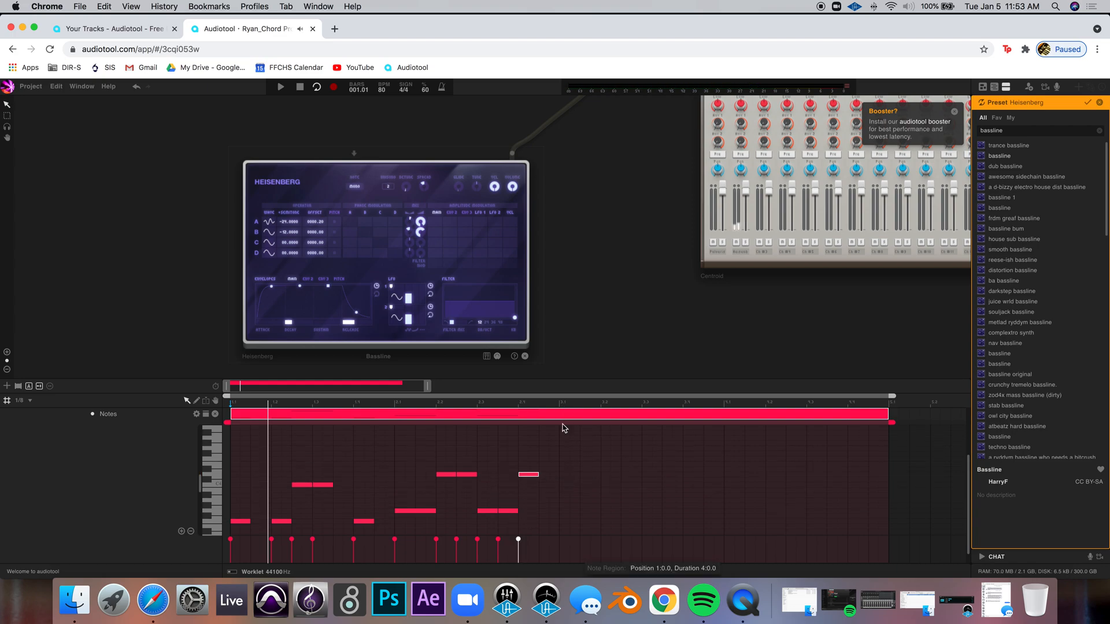
Add rhythmic roots and fifths across the third bar, lengthening its final note
{"action": "left_click", "coordinate": [571, 486]}
{"action": "left_click", "coordinate": [588, 485]}
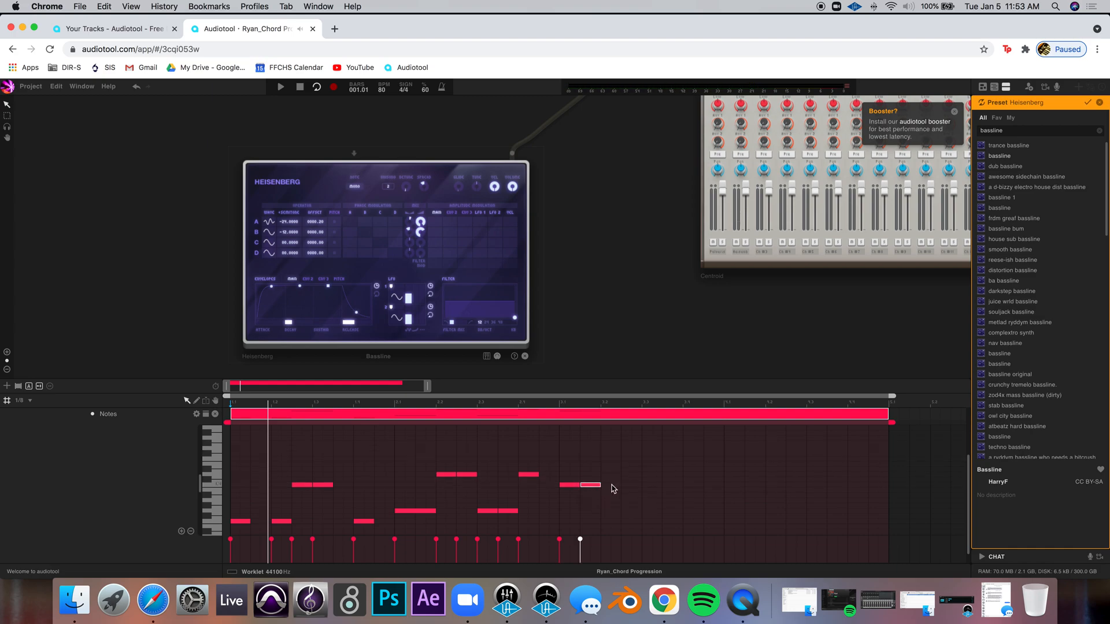
{"action": "left_click", "coordinate": [613, 512]}
{"action": "left_click", "coordinate": [620, 512]}
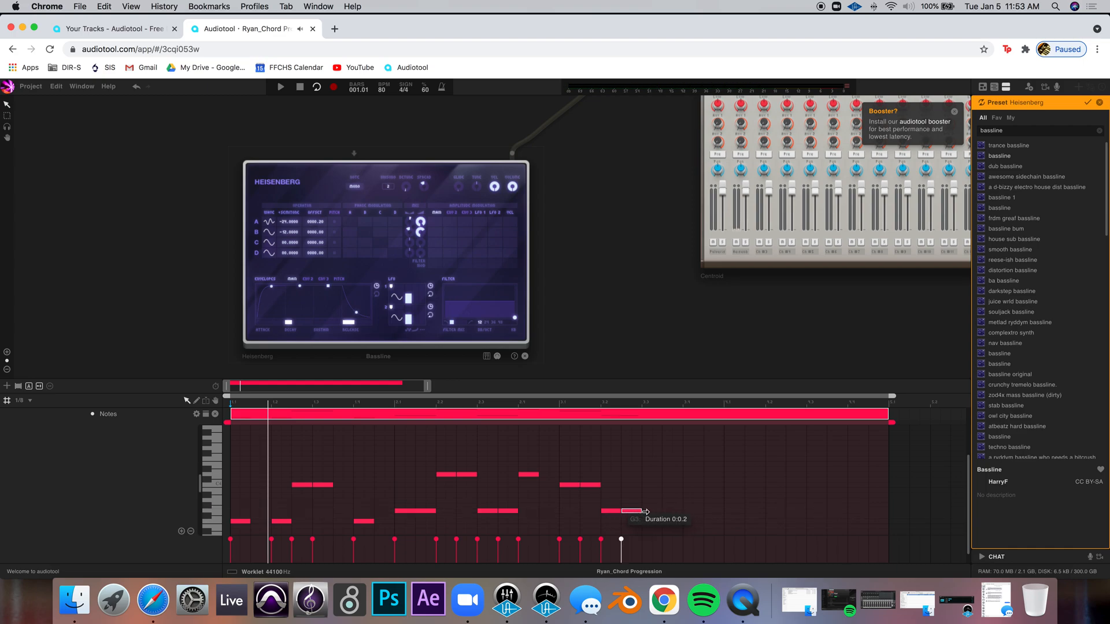
{"action": "left_click", "coordinate": [651, 485]}
{"action": "left_click_drag", "start_coordinate": [661, 486], "coordinate": [682, 486]}
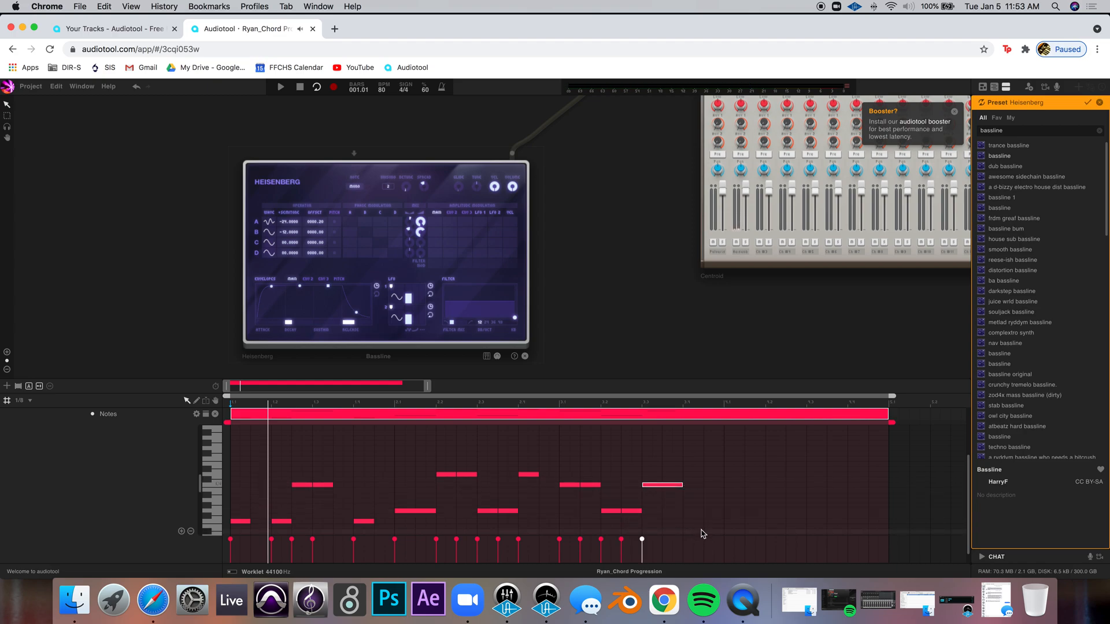
Add roots and fifths across the fourth bar, ending with a longer low note
{"action": "left_click", "coordinate": [720, 486]}
{"action": "left_click", "coordinate": [721, 486]}
{"action": "left_click", "coordinate": [733, 507]}
{"action": "left_click", "coordinate": [756, 507]}
{"action": "left_click", "coordinate": [795, 507]}
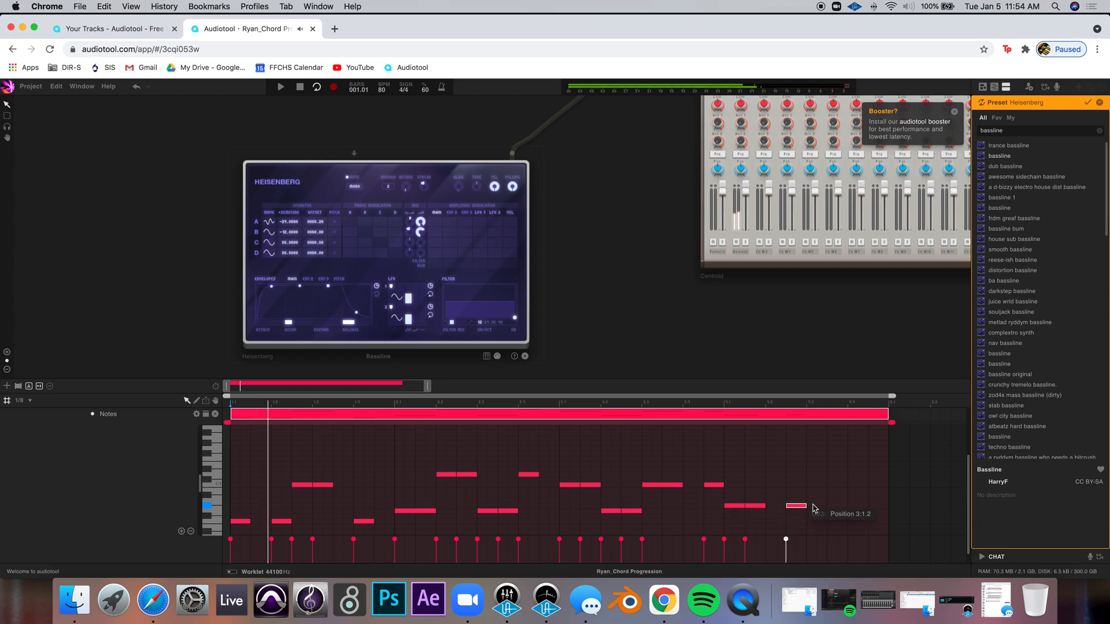
{"action": "left_click", "coordinate": [818, 506]}
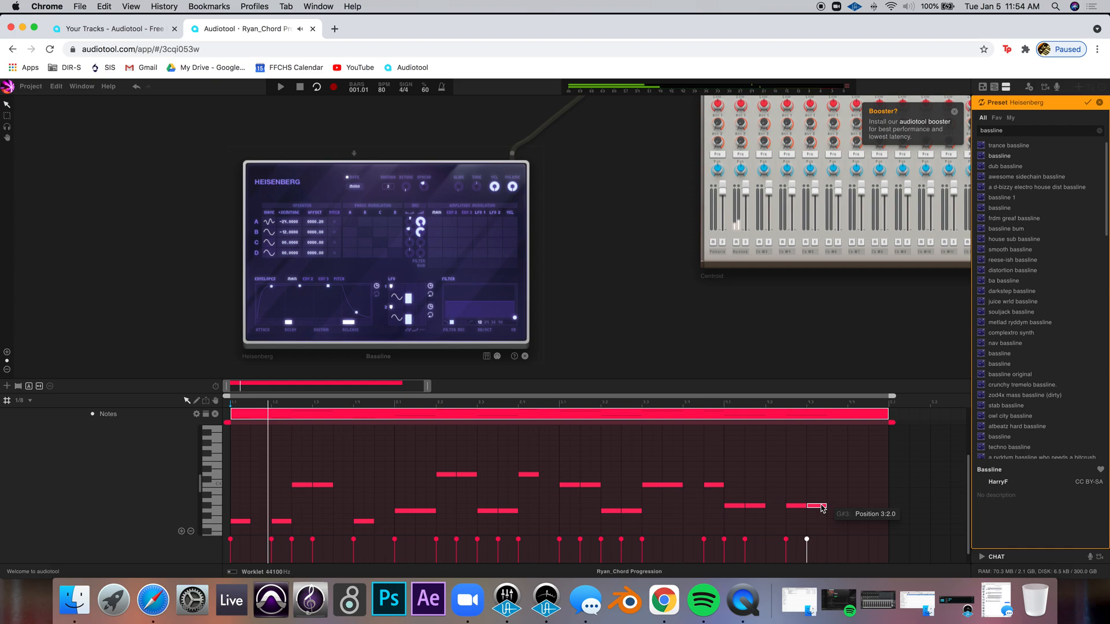
{"action": "left_click", "coordinate": [841, 532]}
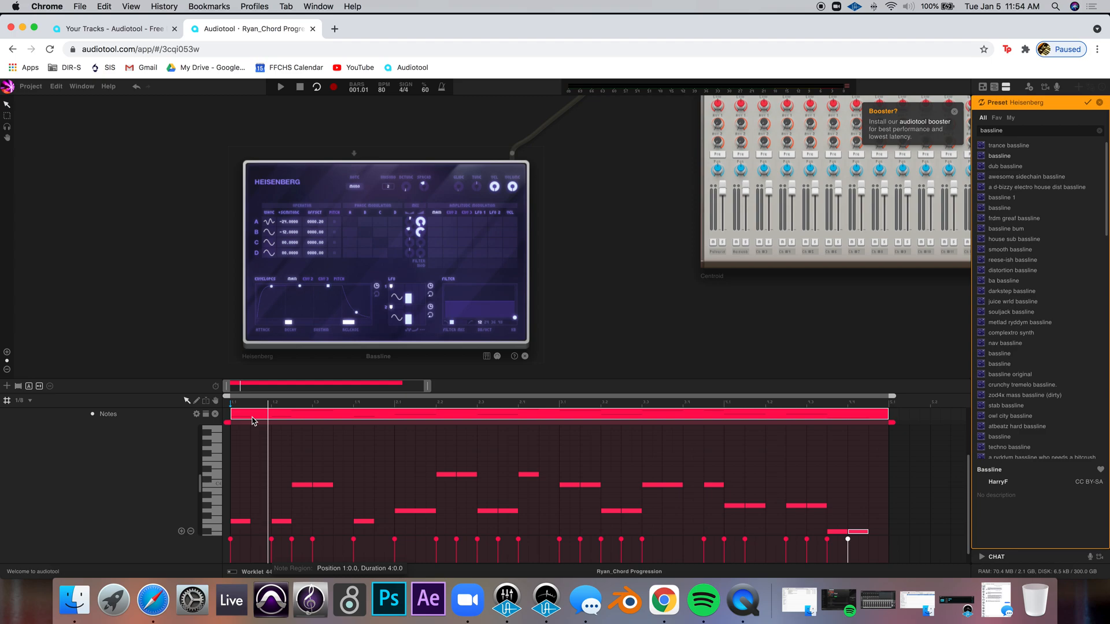
Play the arrangement back to hear the new bass line and slightly adjust a mixer channel fader
{"action": "double_click", "coordinate": [292, 415]}
{"action": "key", "text": "space"}
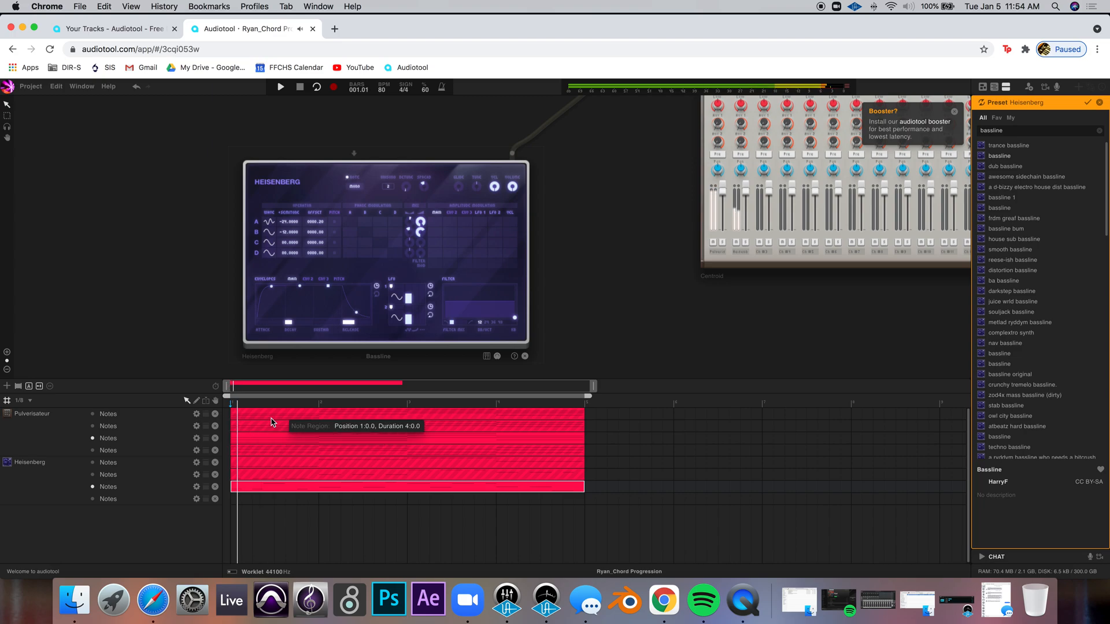
{"action": "left_click_drag", "start_coordinate": [727, 194], "coordinate": [732, 205]}
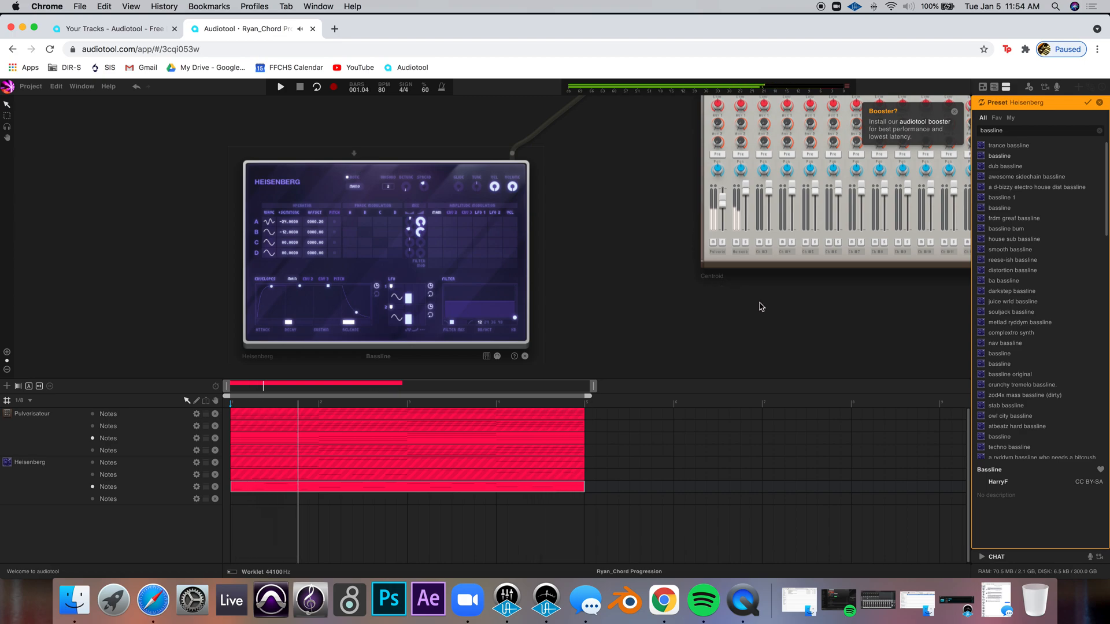
{"action": "left_click_drag", "start_coordinate": [818, 309], "coordinate": [512, 326]}
{"action": "mouse_move", "coordinate": [774, 209]}
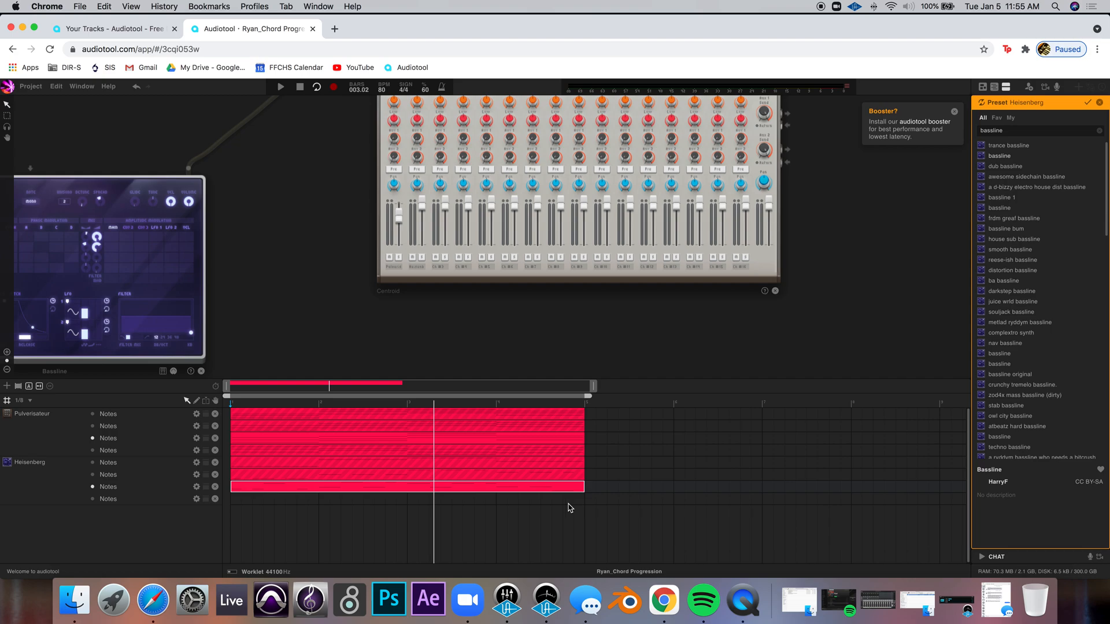
Check the assignment and rework the second bar of the bass line with short stepwise passing-tone notes
{"action": "left_click", "coordinate": [153, 601]}
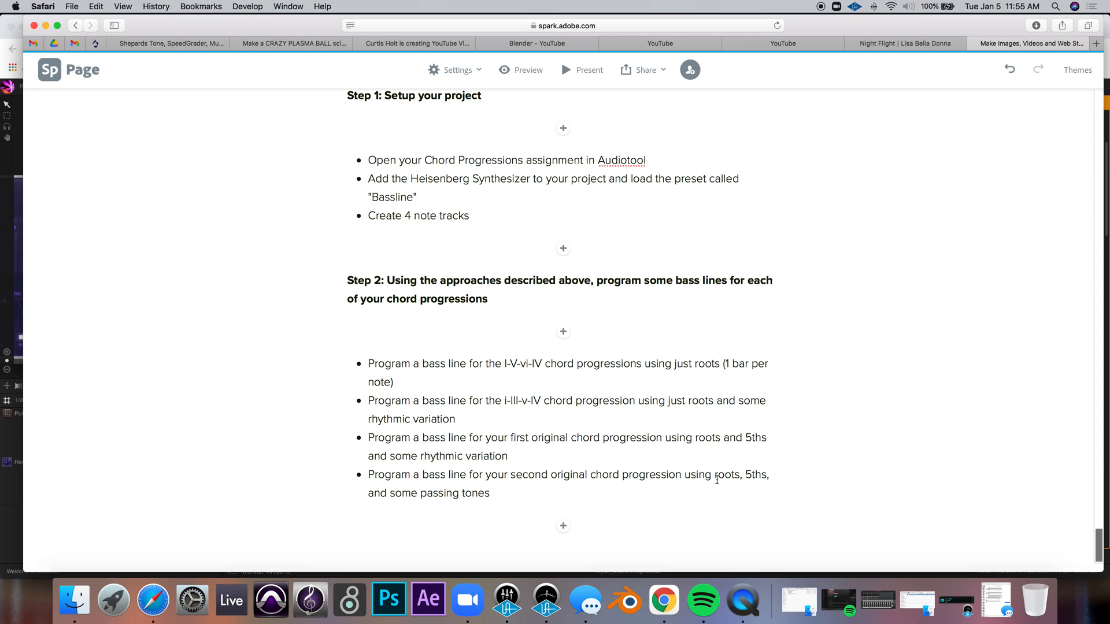
{"action": "left_click", "coordinate": [20, 506]}
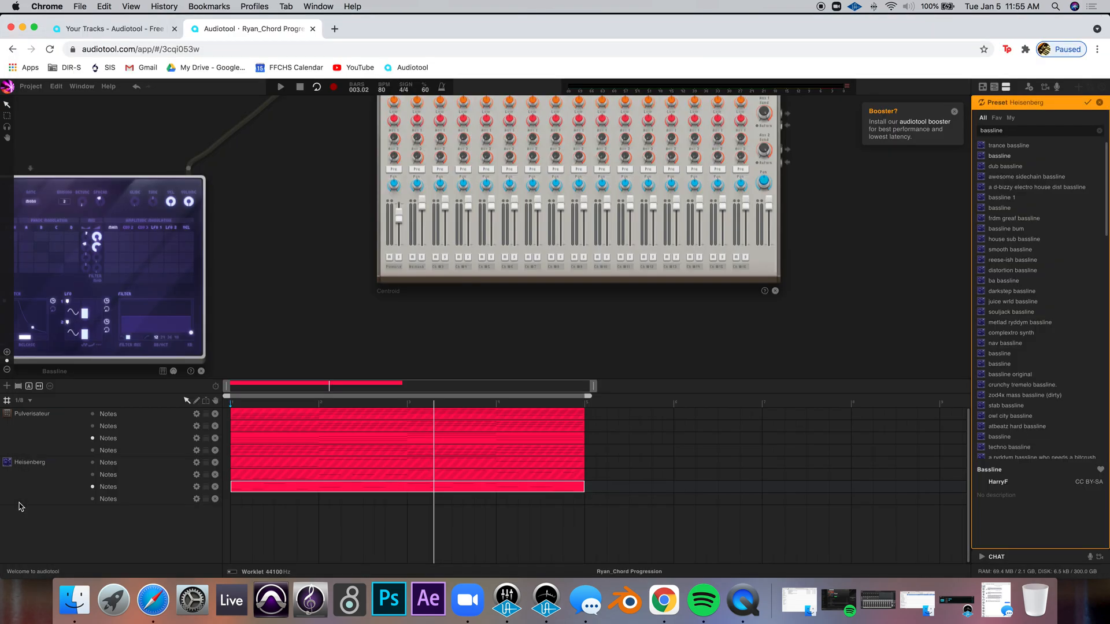
{"action": "double_click", "coordinate": [296, 487]}
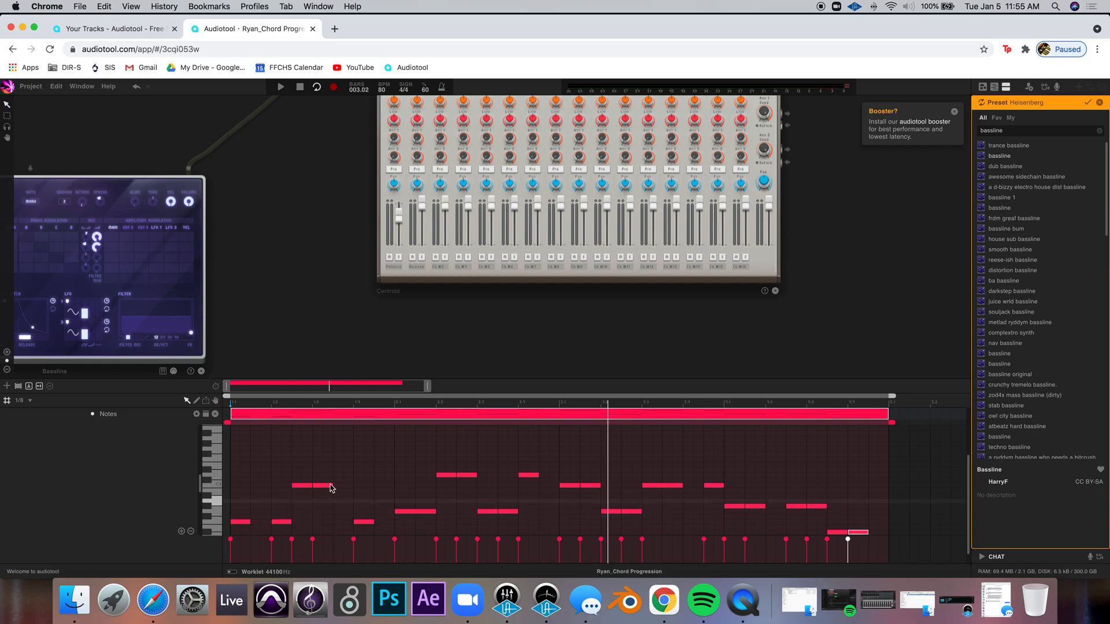
{"action": "double_click", "coordinate": [428, 514]}
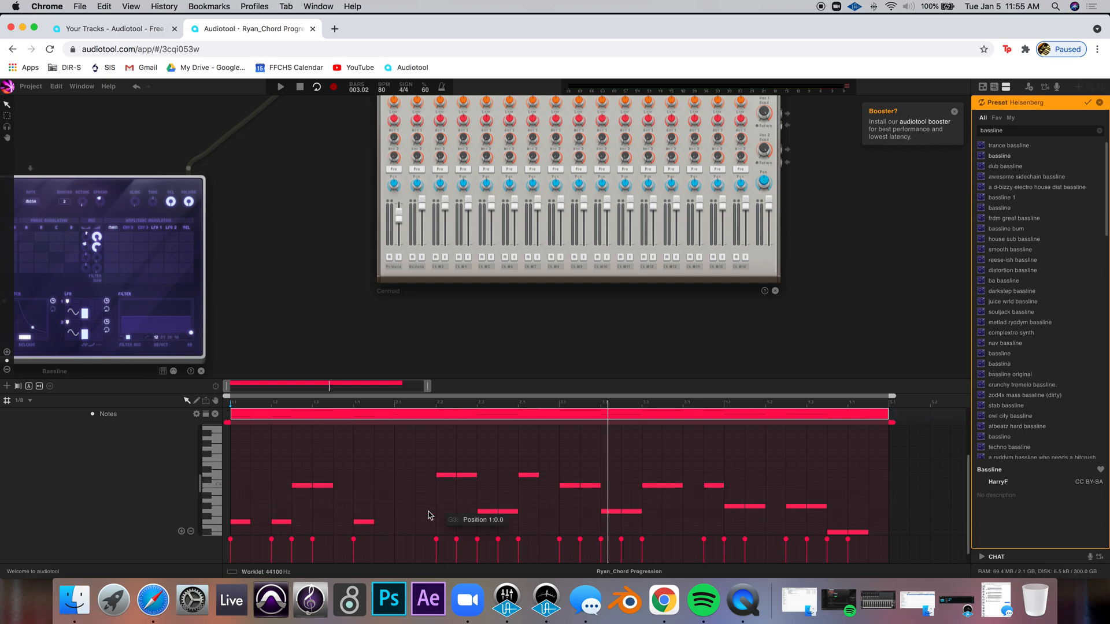
{"action": "double_click", "coordinate": [400, 511]}
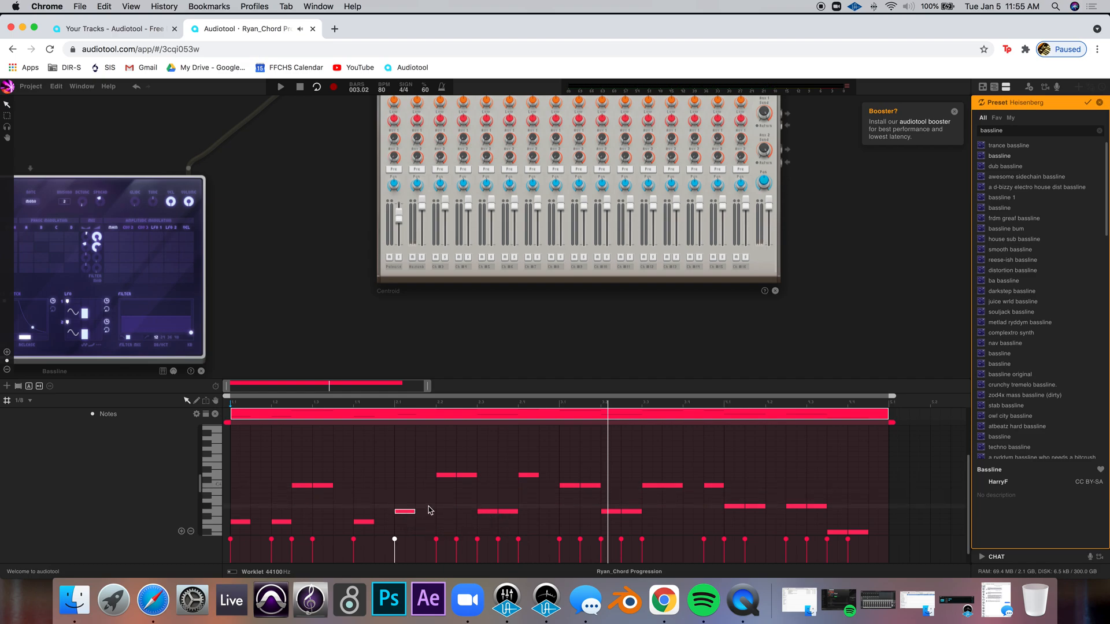
{"action": "double_click", "coordinate": [427, 486]}
{"action": "double_click", "coordinate": [472, 476]}
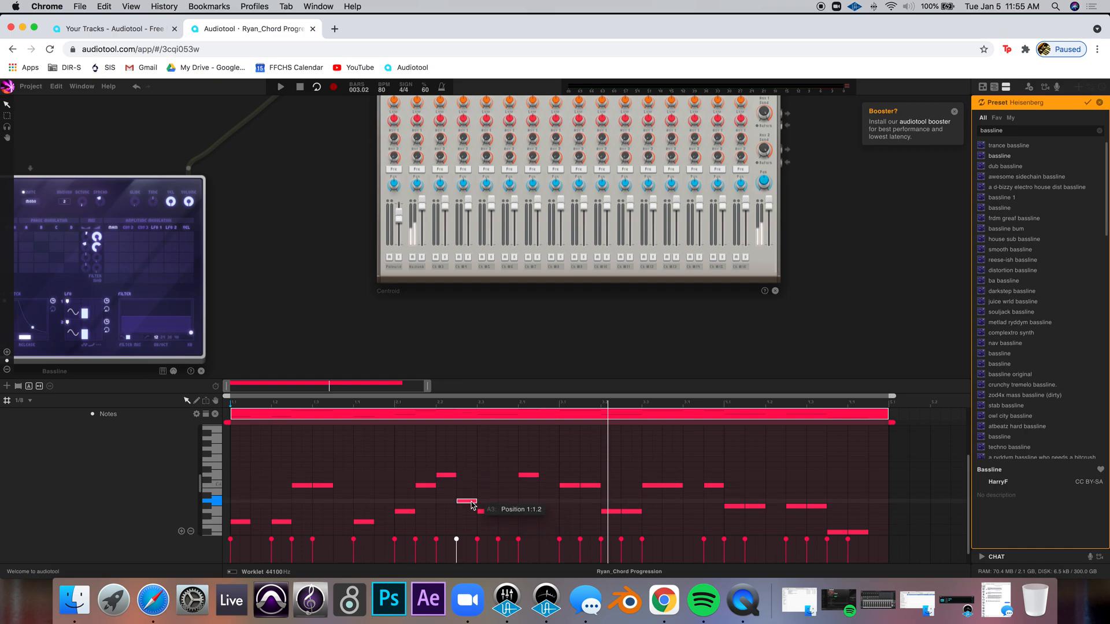
{"action": "double_click", "coordinate": [467, 502]}
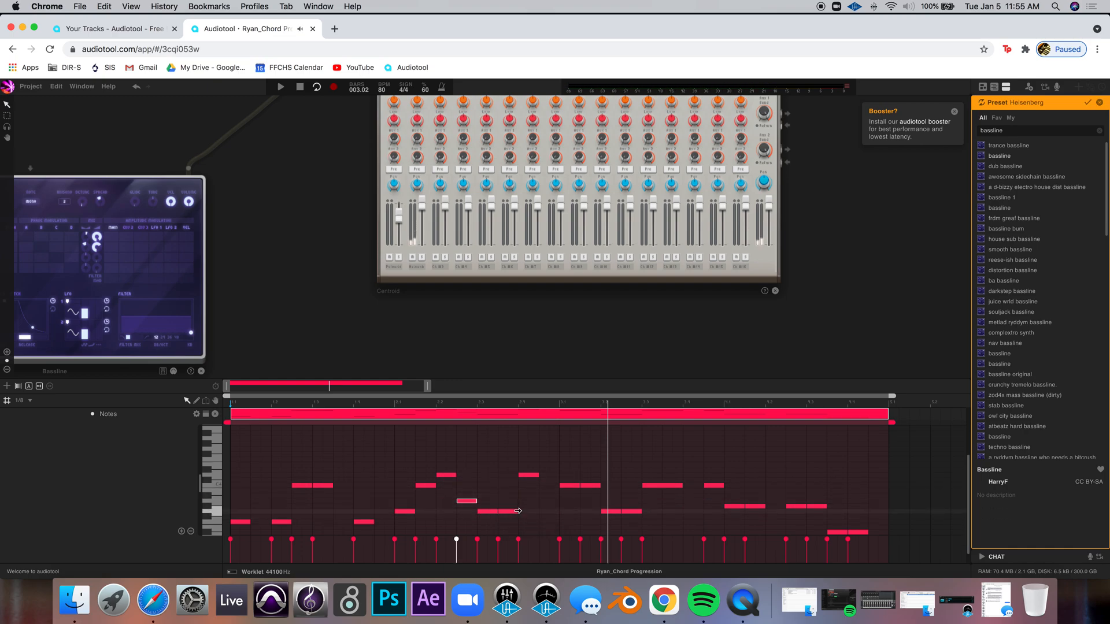